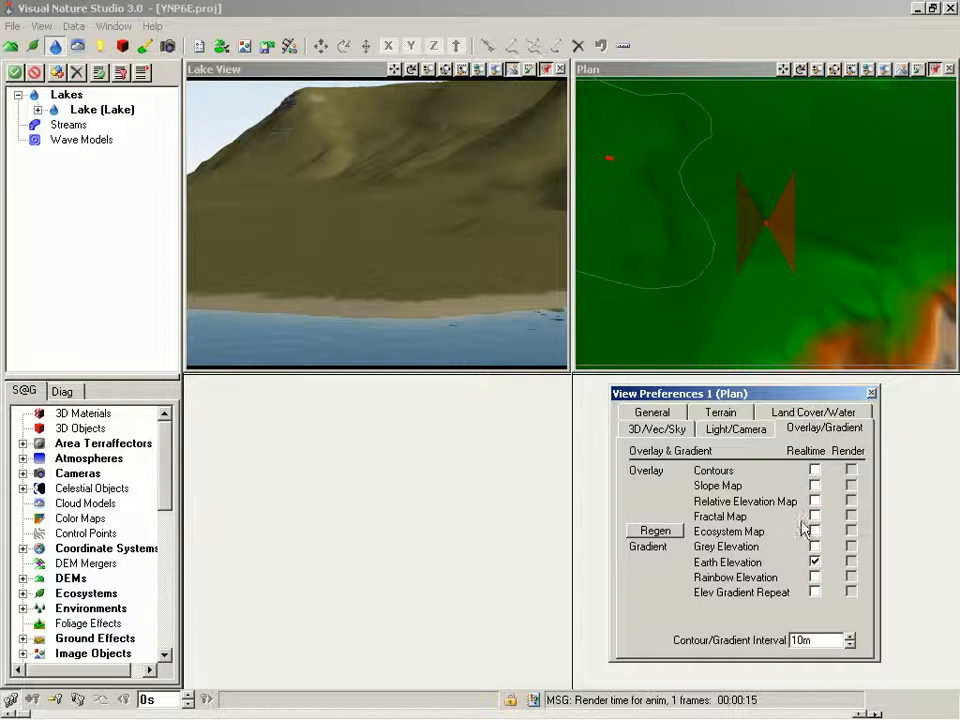
Step: Show the realtime contour overlay in the Plan view and enlarge that view across most of the workspace
{"action": "left_click", "coordinate": [815, 471]}
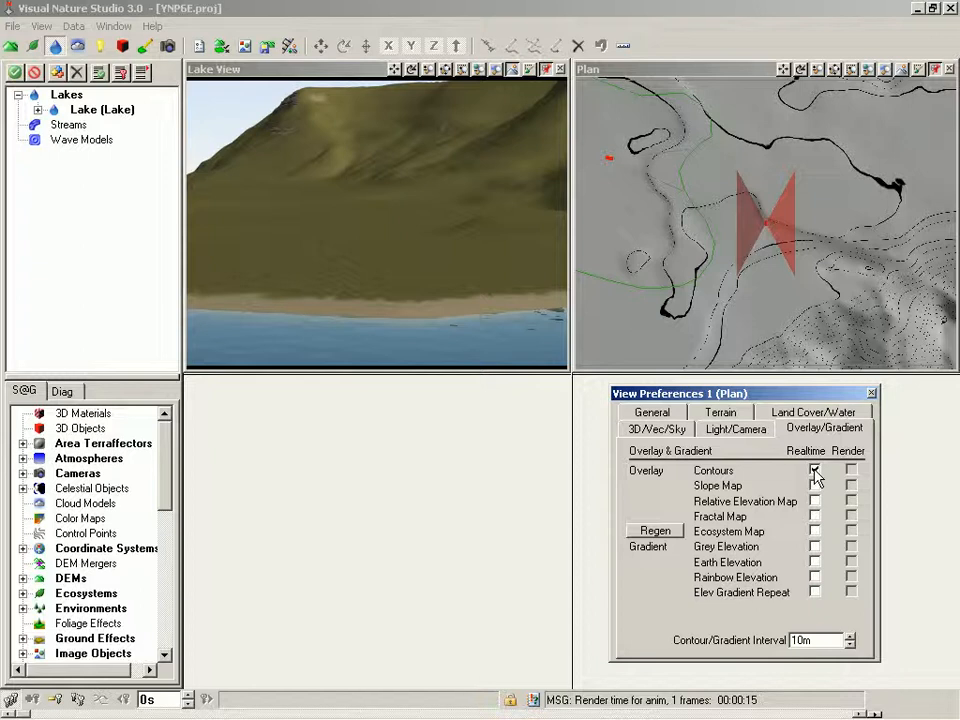
{"action": "left_click", "coordinate": [871, 393]}
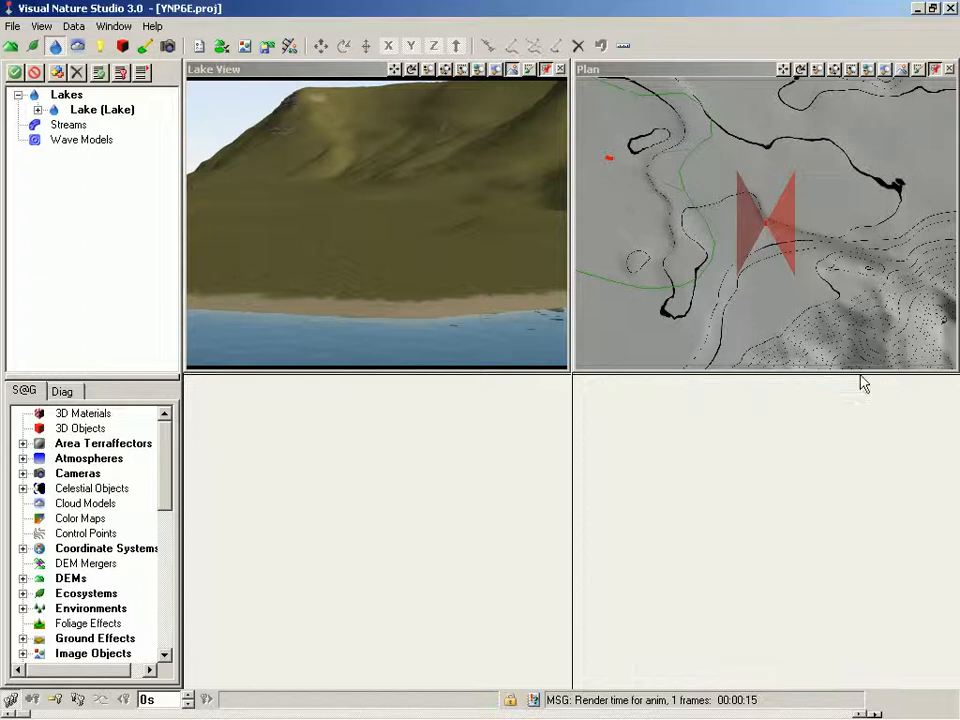
{"action": "left_click", "coordinate": [718, 74]}
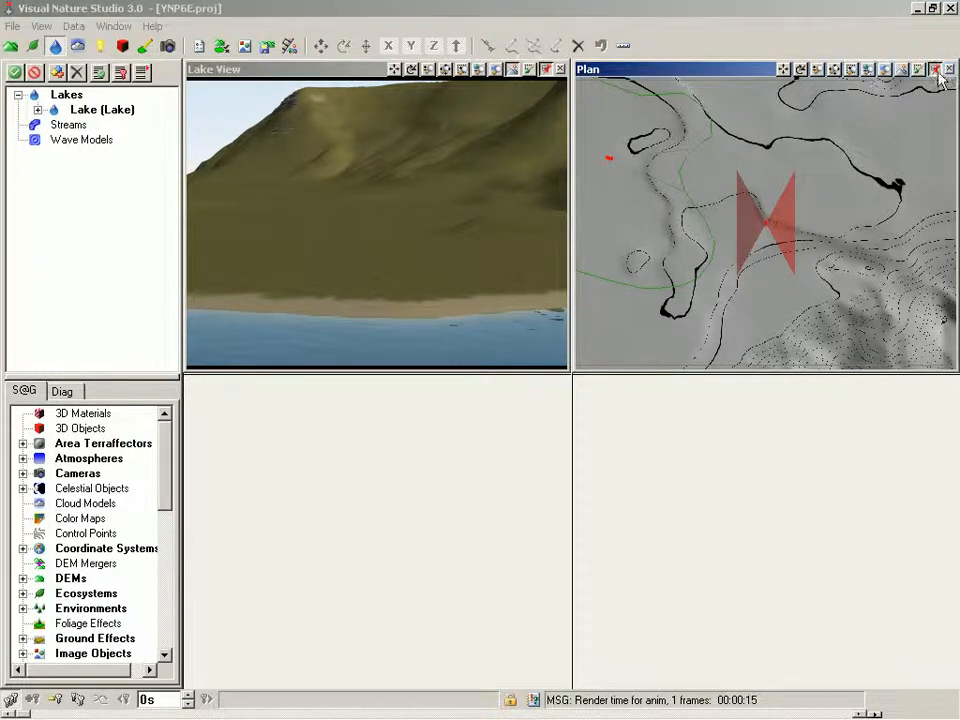
{"action": "left_click_drag", "start_coordinate": [574, 370], "coordinate": [208, 659]}
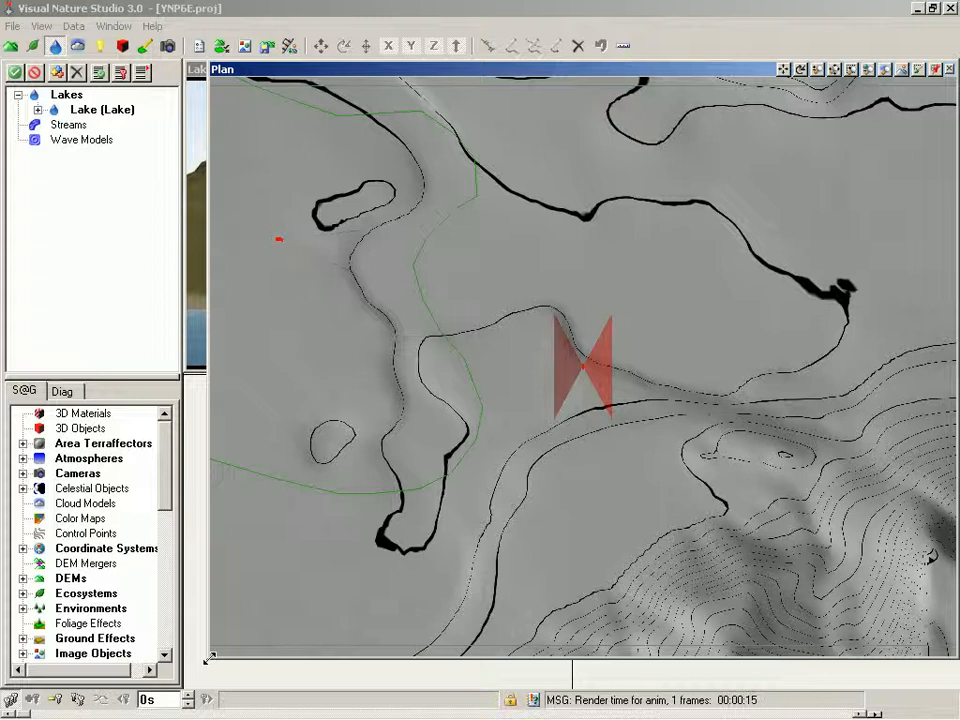
Step: Create a terraffector with an attached vector, drawn point by point from inside the green lake outline eastward, then curving southeast across the flat ground
{"action": "left_click", "coordinate": [11, 47]}
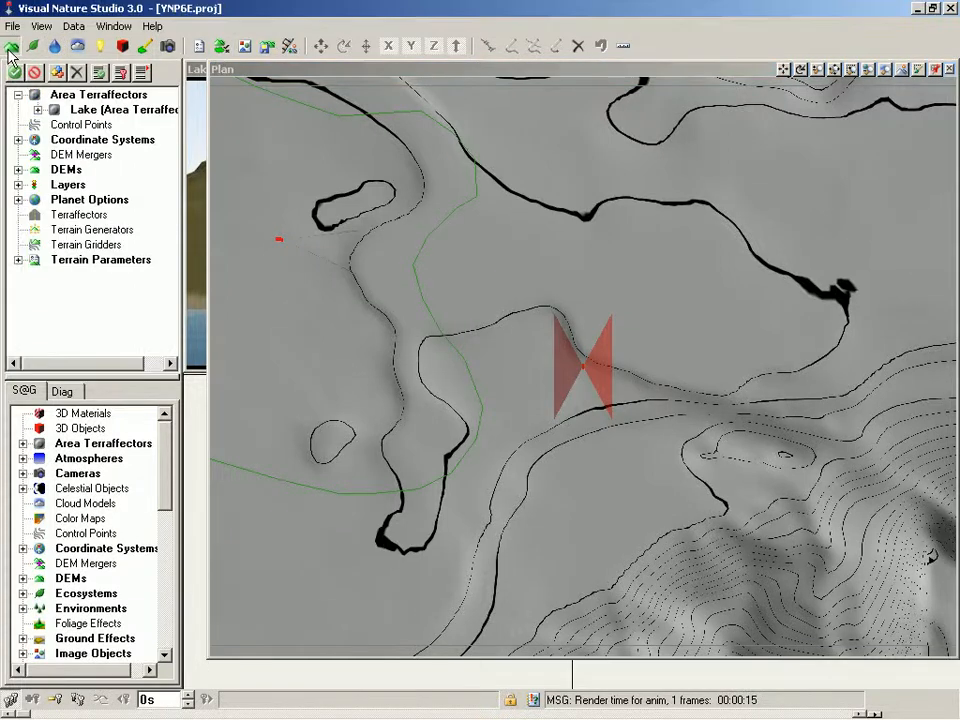
{"action": "right_click", "coordinate": [81, 218]}
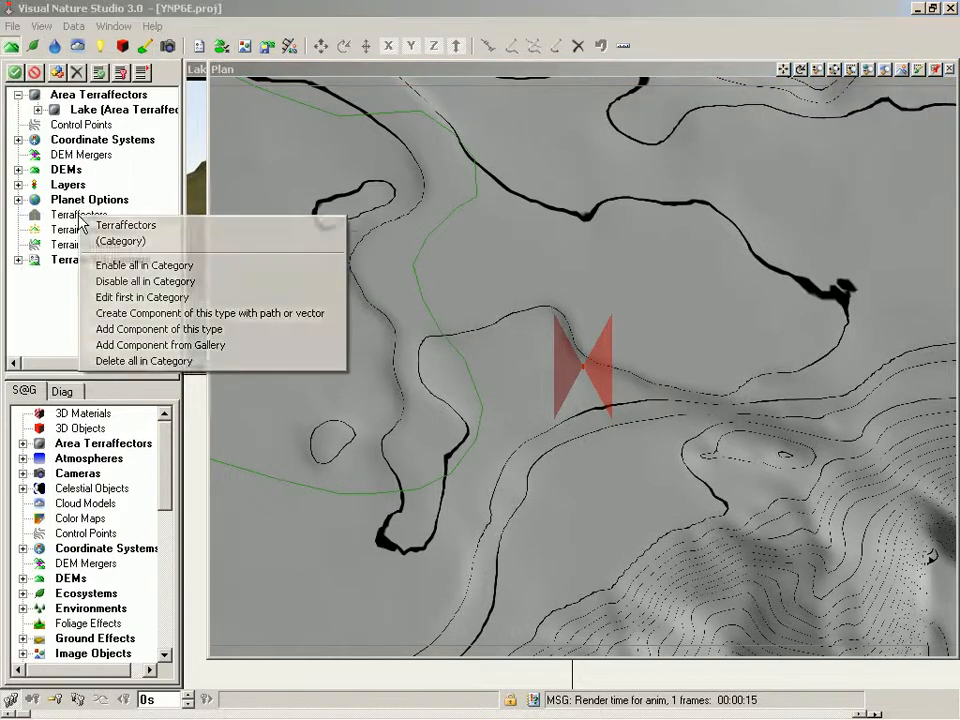
{"action": "left_click", "coordinate": [157, 316]}
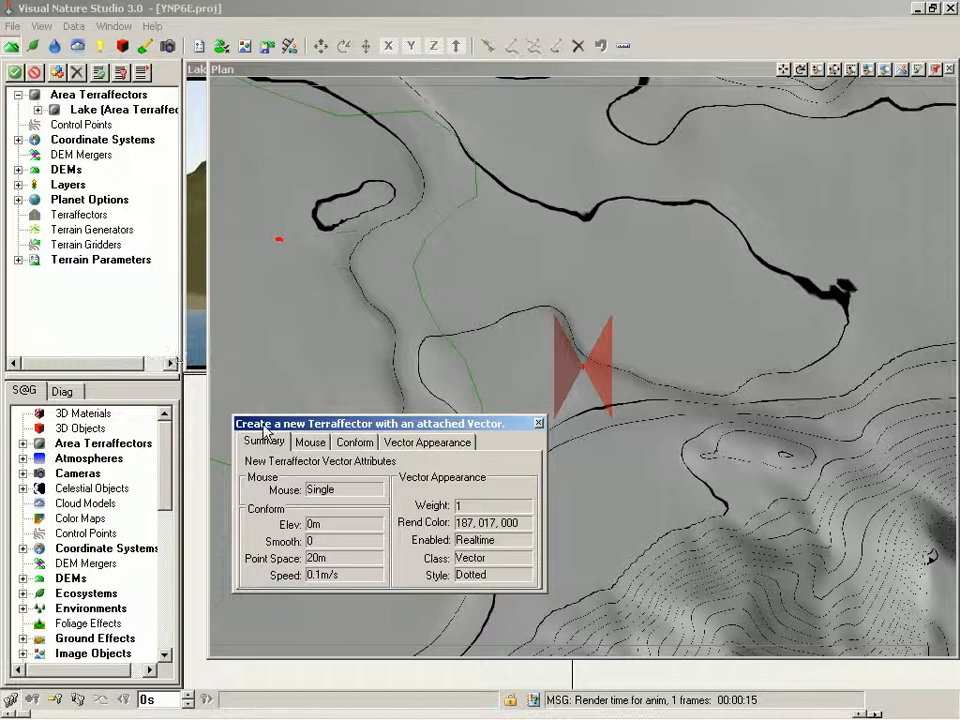
{"action": "left_click", "coordinate": [311, 442]}
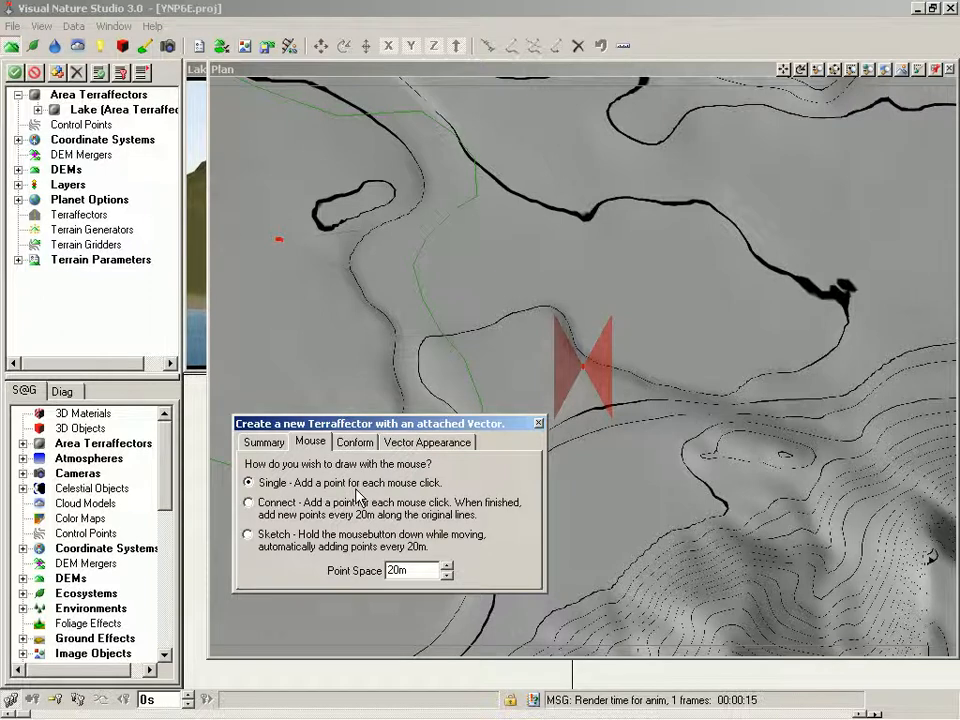
{"action": "left_click", "coordinate": [380, 253]}
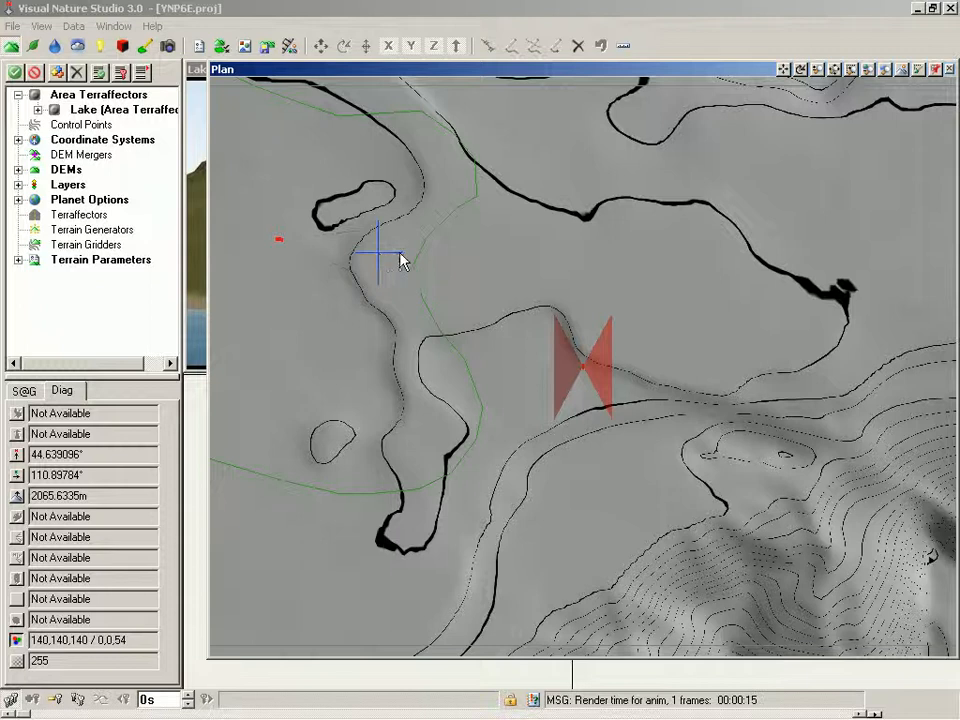
{"action": "left_click", "coordinate": [454, 253]}
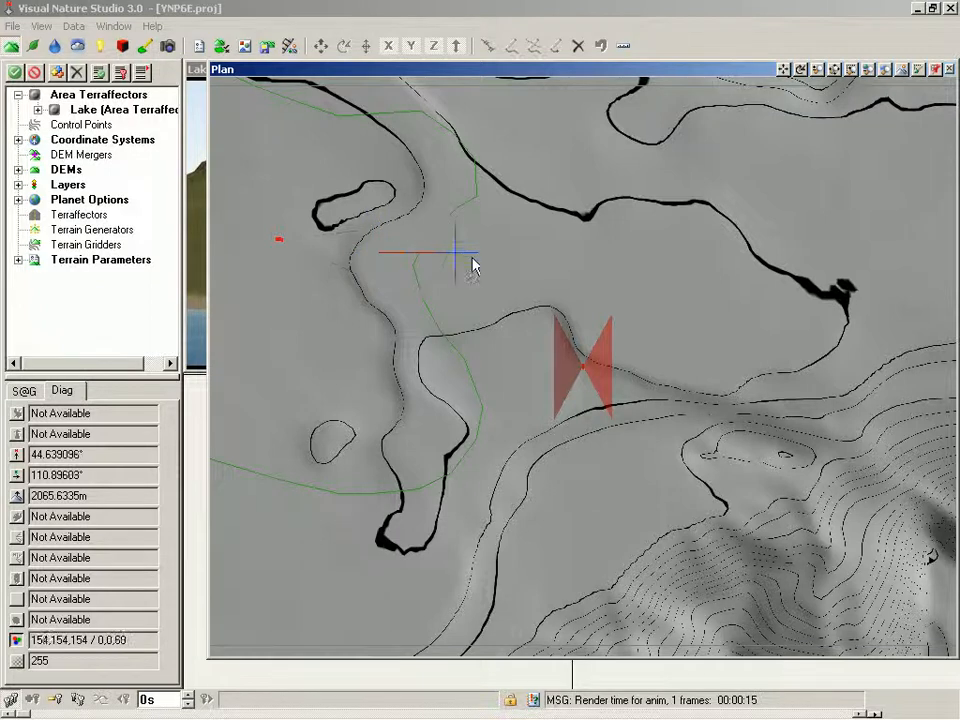
{"action": "left_click", "coordinate": [474, 257]}
{"action": "left_click", "coordinate": [491, 262]}
{"action": "left_click", "coordinate": [512, 274]}
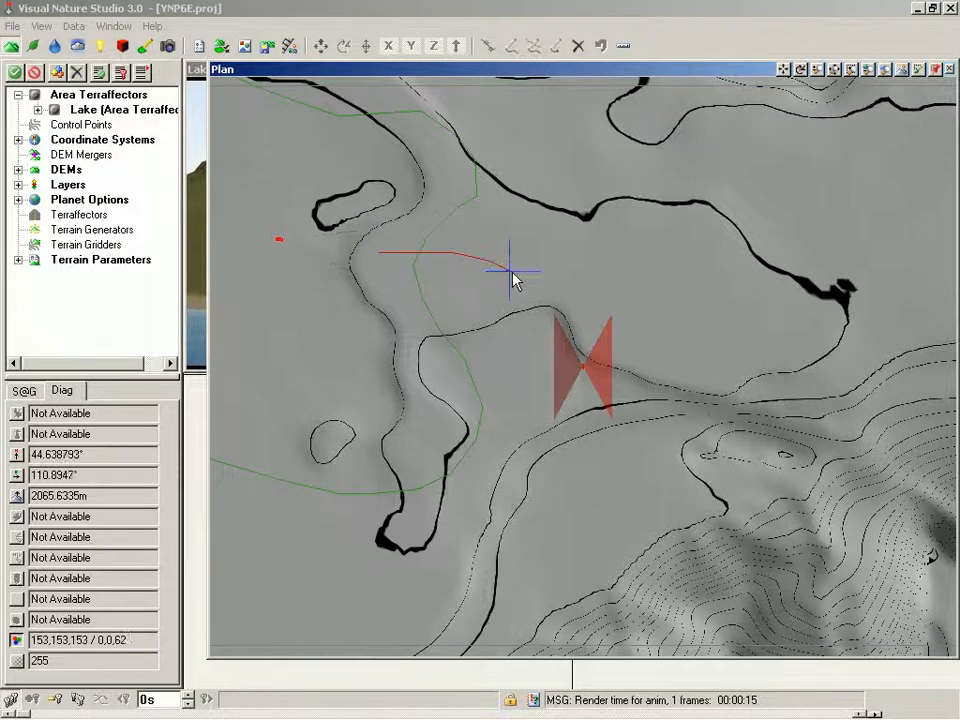
{"action": "left_click", "coordinate": [529, 279]}
{"action": "left_click", "coordinate": [552, 280]}
{"action": "left_click", "coordinate": [578, 279]}
{"action": "left_click", "coordinate": [602, 279]}
{"action": "left_click", "coordinate": [619, 284]}
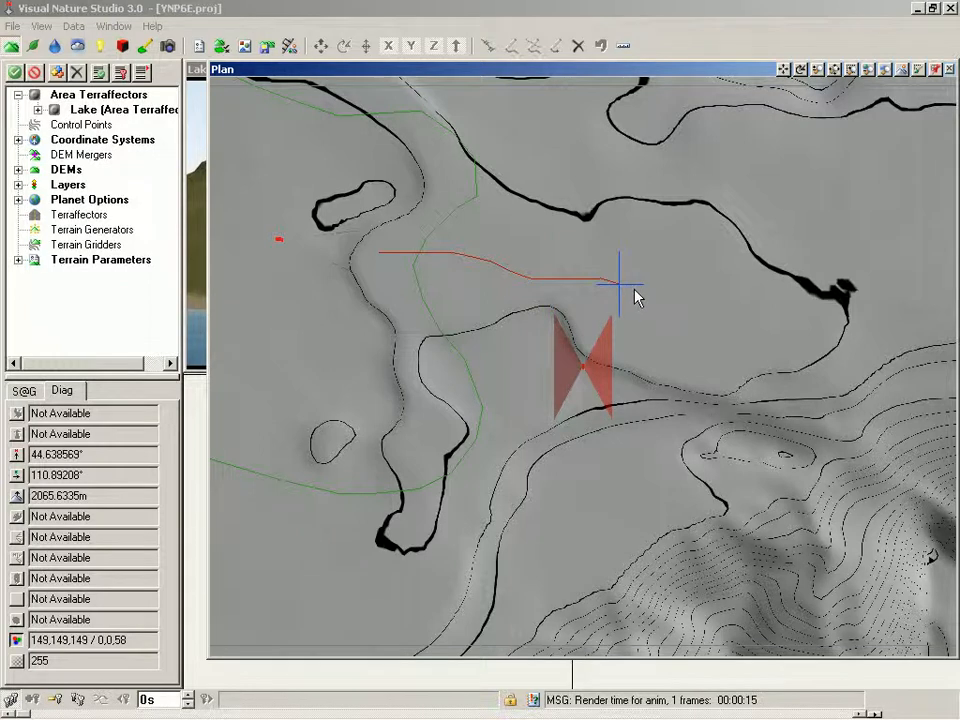
{"action": "left_click", "coordinate": [635, 289]}
{"action": "left_click", "coordinate": [659, 300]}
{"action": "left_click", "coordinate": [673, 314]}
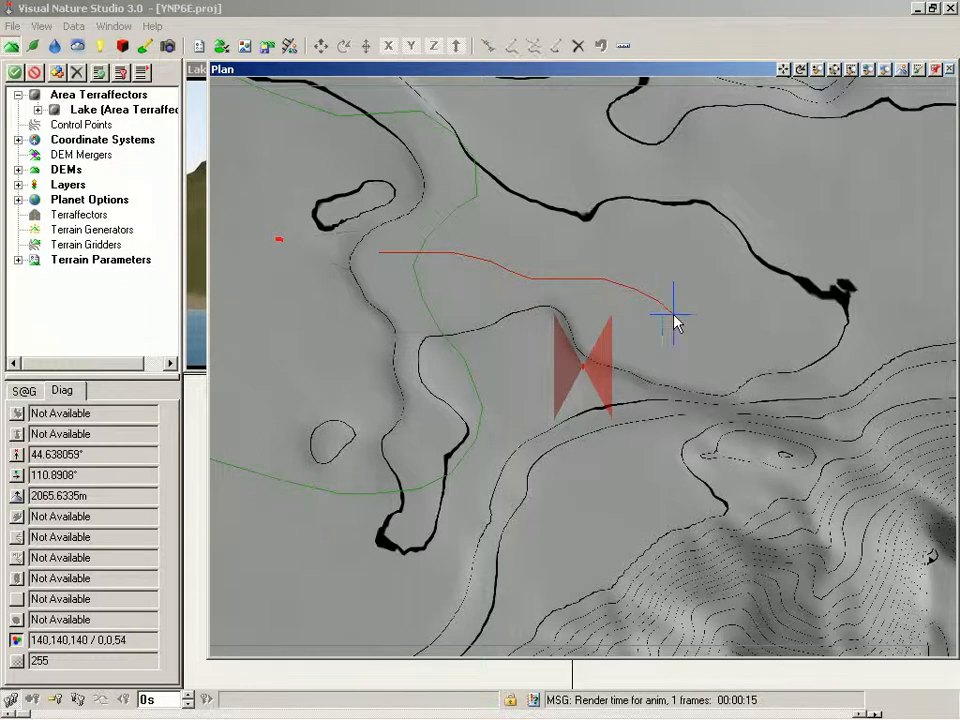
{"action": "left_click", "coordinate": [688, 329]}
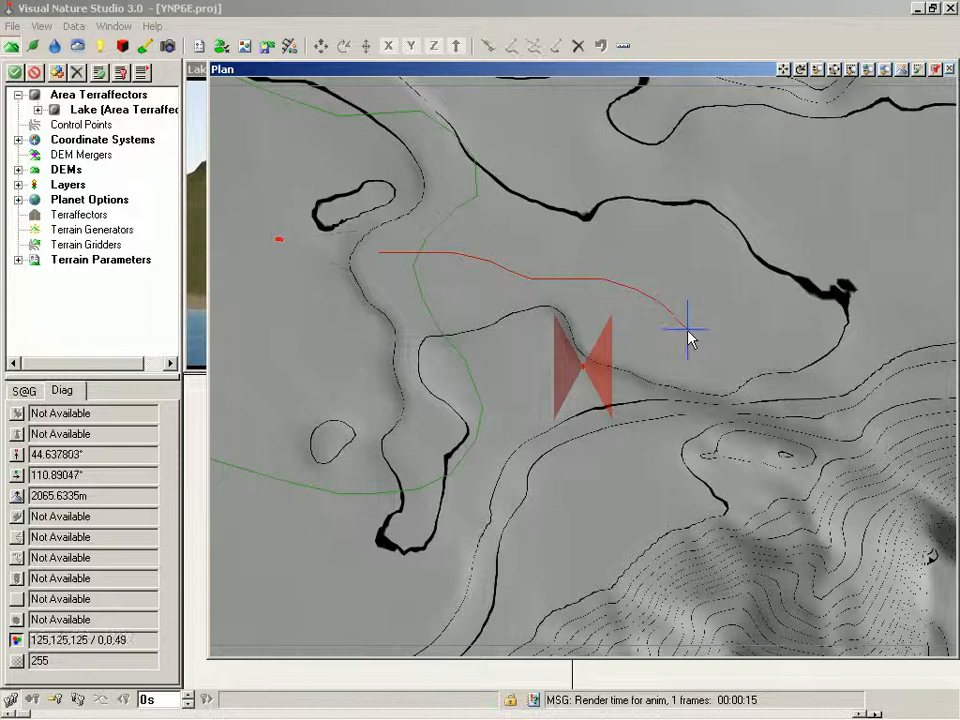
{"action": "left_click", "coordinate": [701, 343]}
{"action": "left_click", "coordinate": [711, 355]}
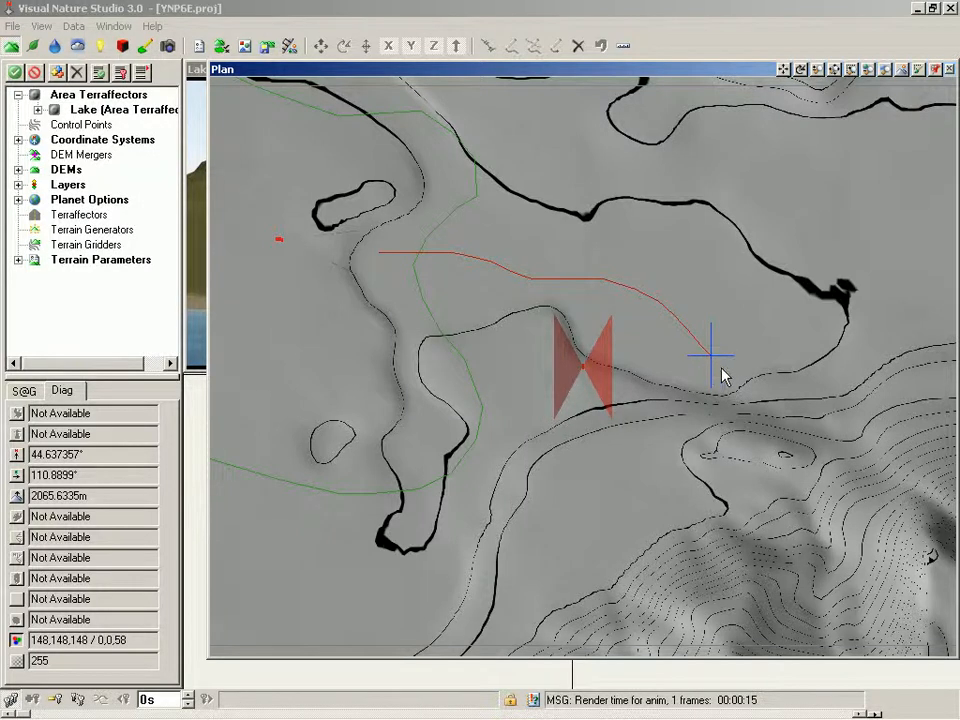
{"action": "left_click", "coordinate": [721, 366]}
{"action": "right_click", "coordinate": [721, 368]}
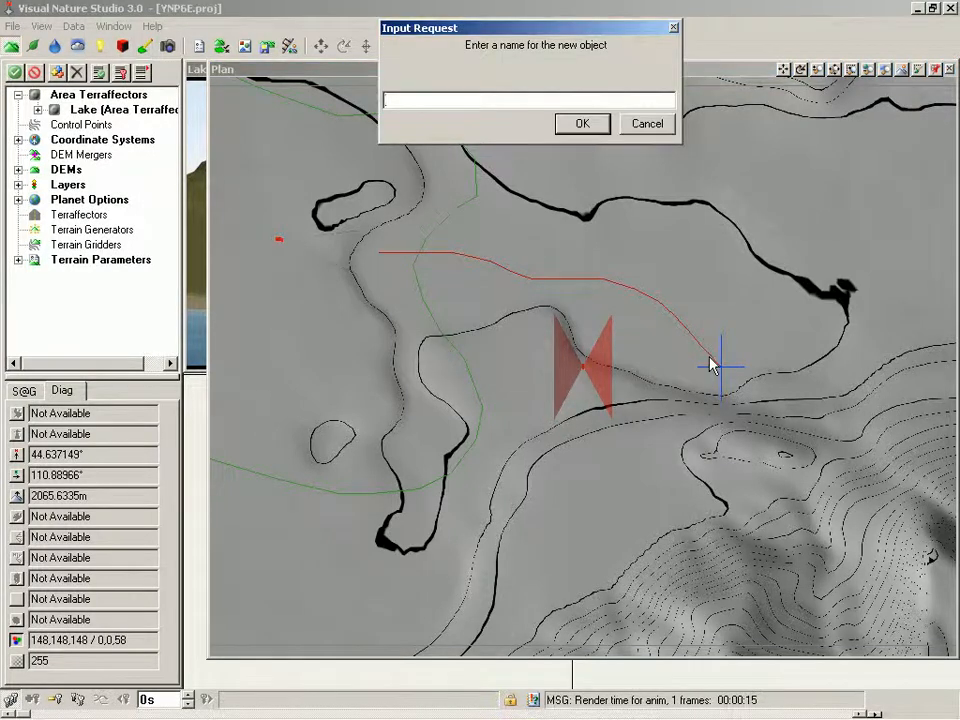
Step: Name the new terraffector Stream, attach its vector, and dismiss the component gallery without choosing a preset
{"action": "type", "text": "Stream"}
{"action": "key", "text": "Return"}
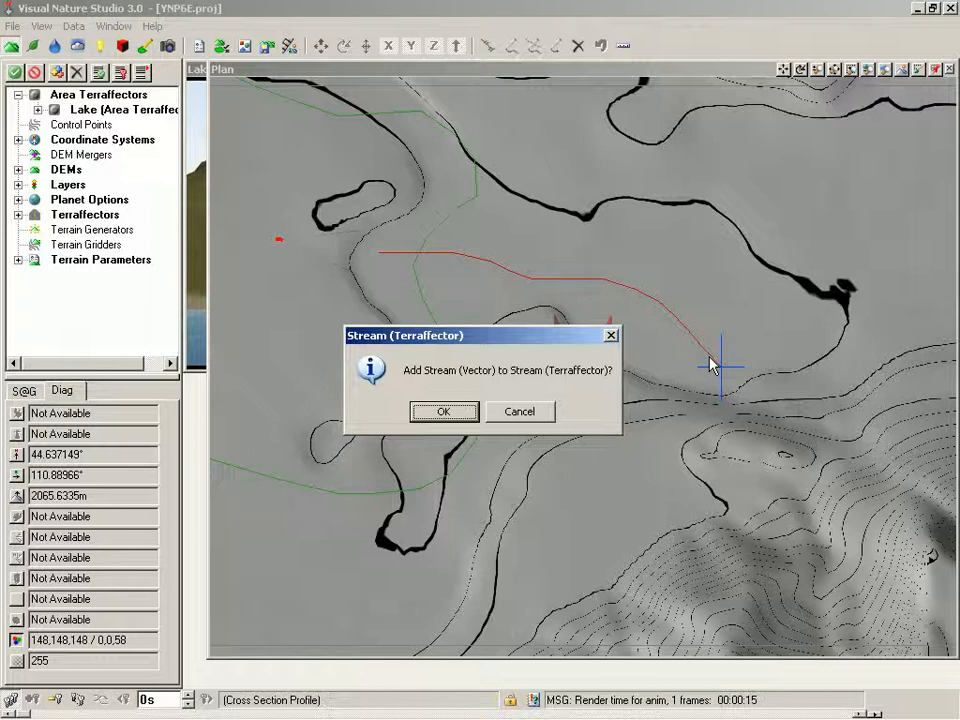
{"action": "key", "text": "Return"}
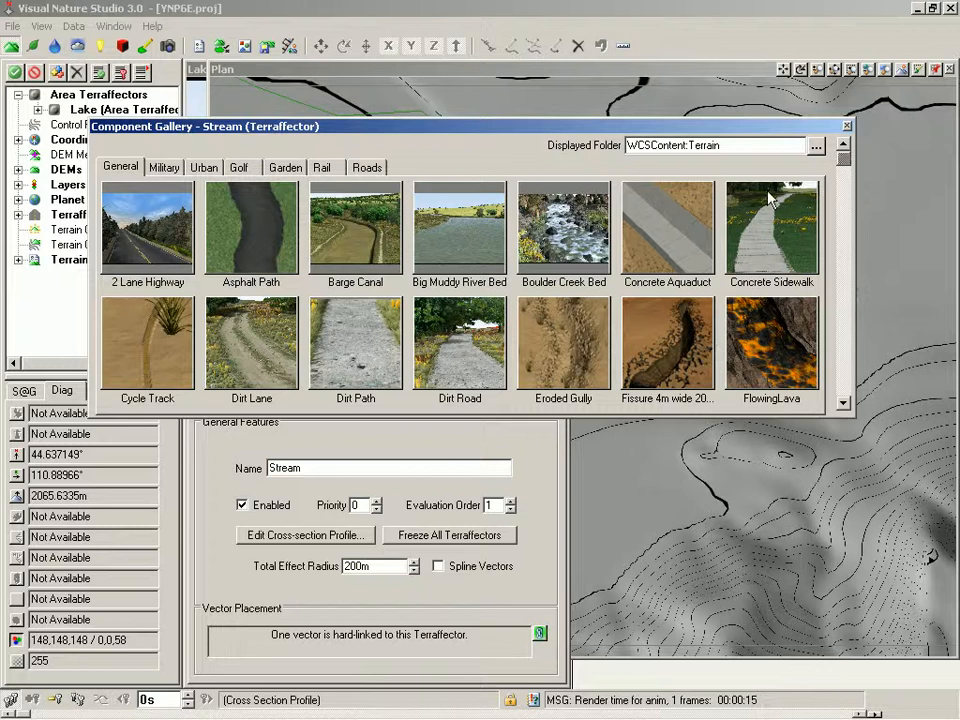
{"action": "left_click", "coordinate": [847, 128]}
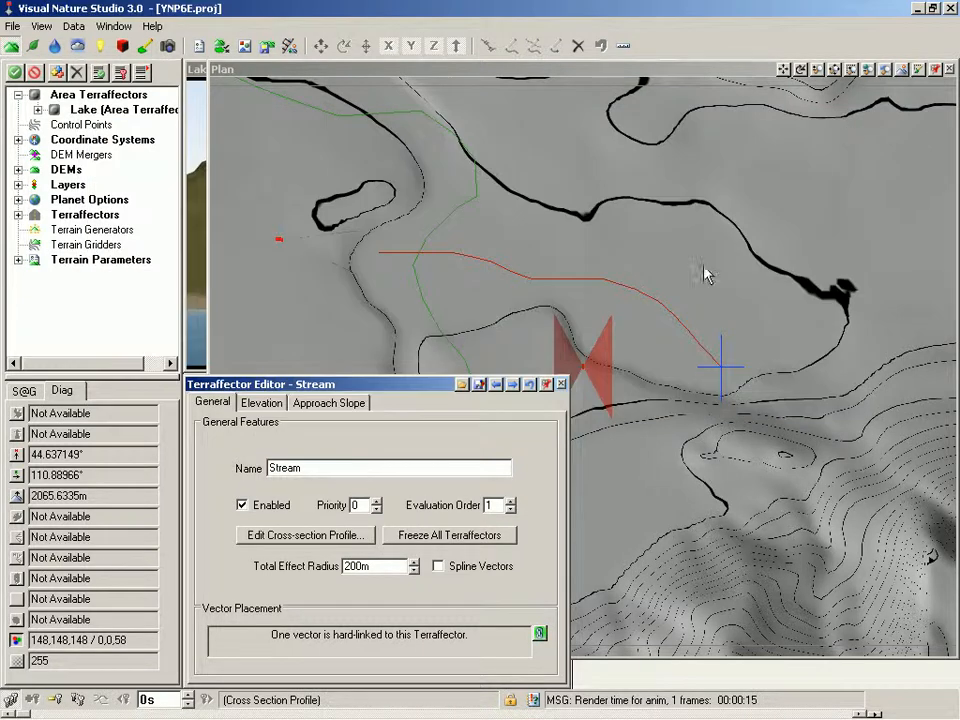
Step: In the Stream terraffector's cross-section profile, set the first point's value to -3 m and its tension to 1
{"action": "left_click", "coordinate": [314, 543]}
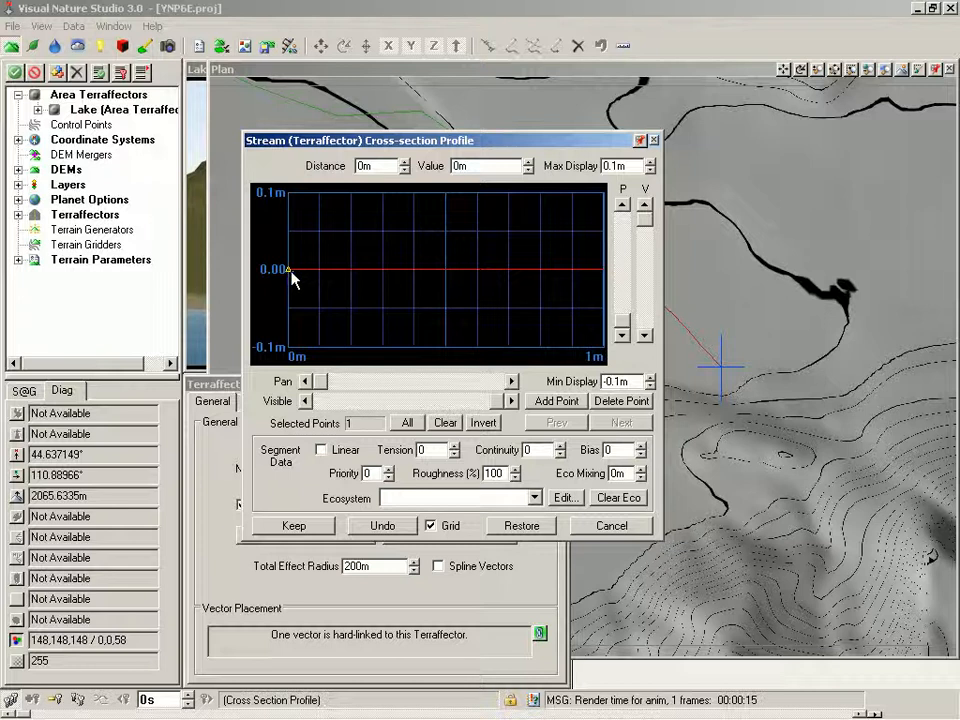
{"action": "double_click", "coordinate": [478, 167]}
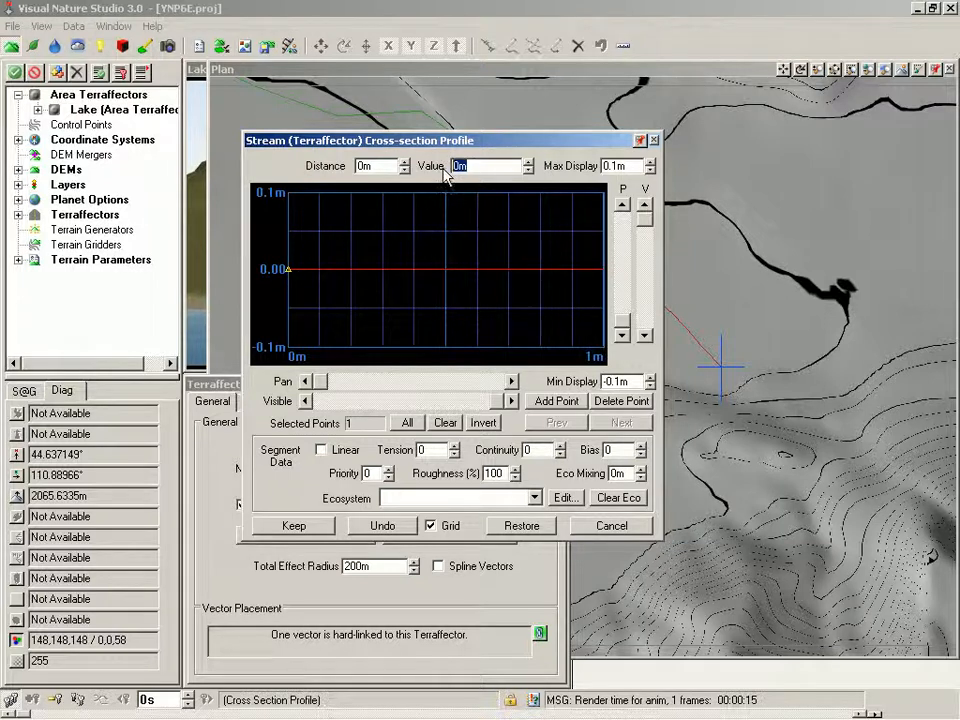
{"action": "key", "text": "BackSpace"}
{"action": "type", "text": "-3"}
{"action": "key", "text": "Tab"}
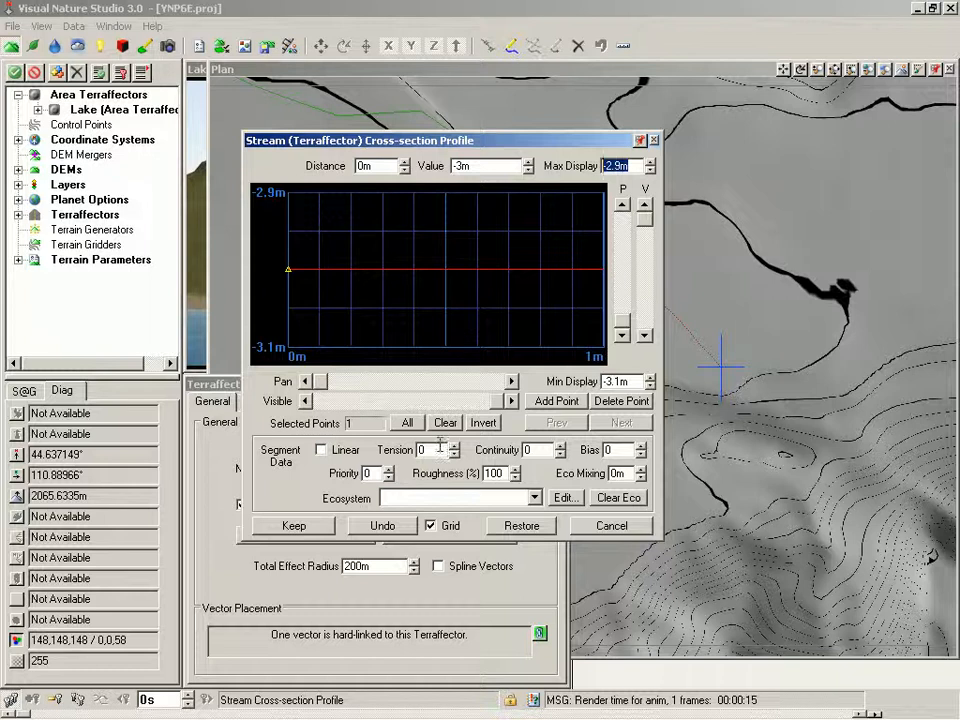
{"action": "left_click", "coordinate": [422, 449]}
{"action": "type", "text": "1"}
{"action": "key", "text": "Tab"}
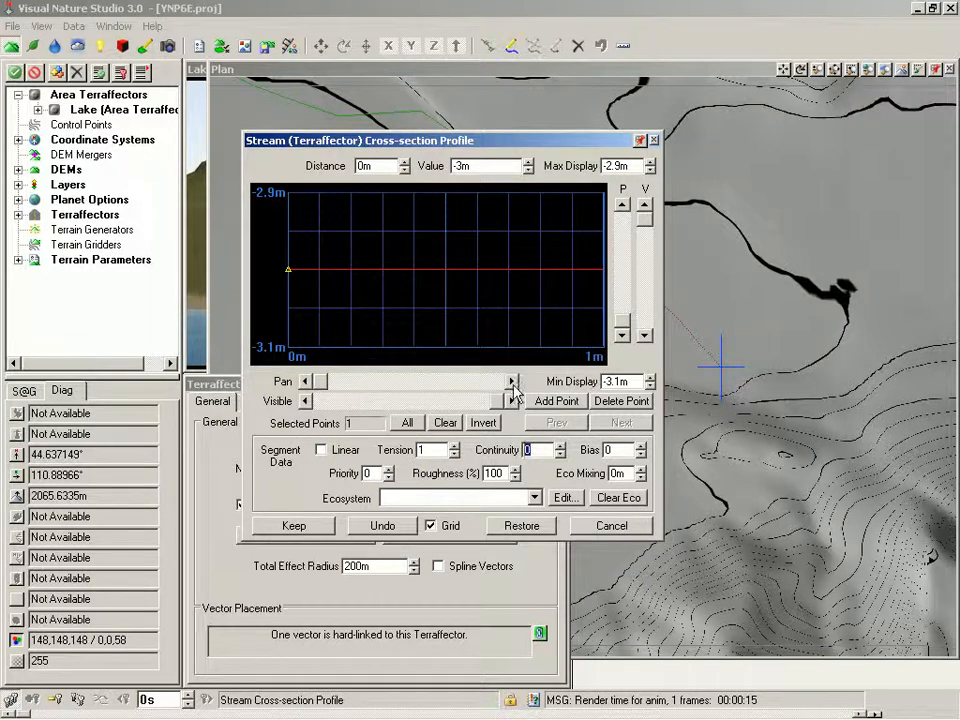
Step: Add two points to the cross-section profile at distances of about 0.37 m and 0.97 m
{"action": "left_click", "coordinate": [554, 403]}
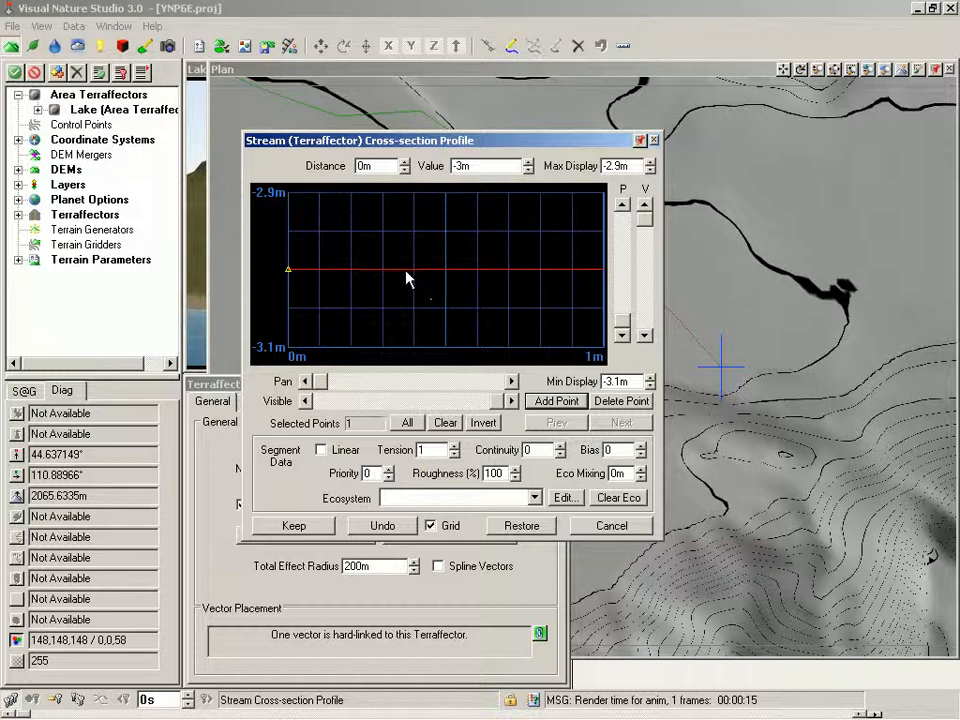
{"action": "left_click", "coordinate": [405, 272]}
{"action": "left_click", "coordinate": [541, 401]}
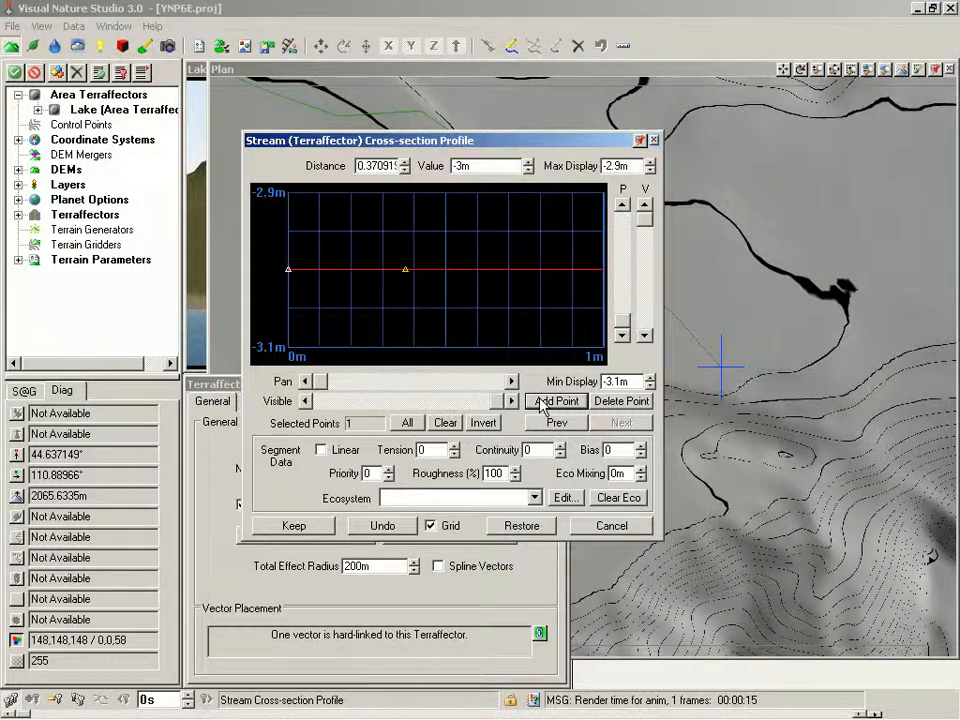
{"action": "left_click", "coordinate": [595, 270]}
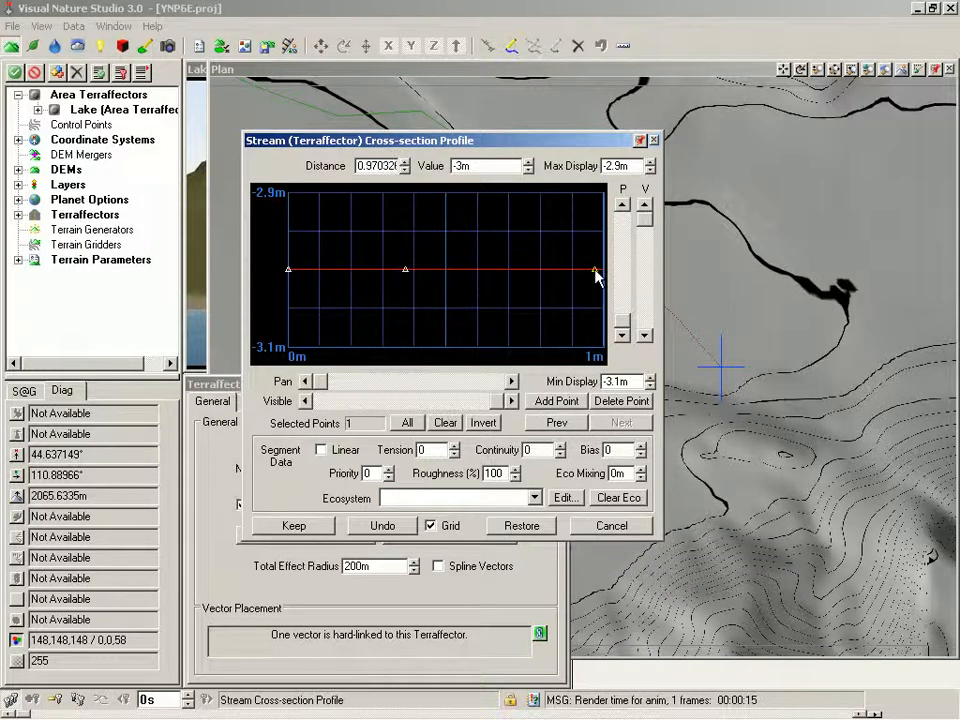
Step: Set the outermost profile point to a distance of 15 m, a value of 0 m and a tension of 1
{"action": "double_click", "coordinate": [384, 163]}
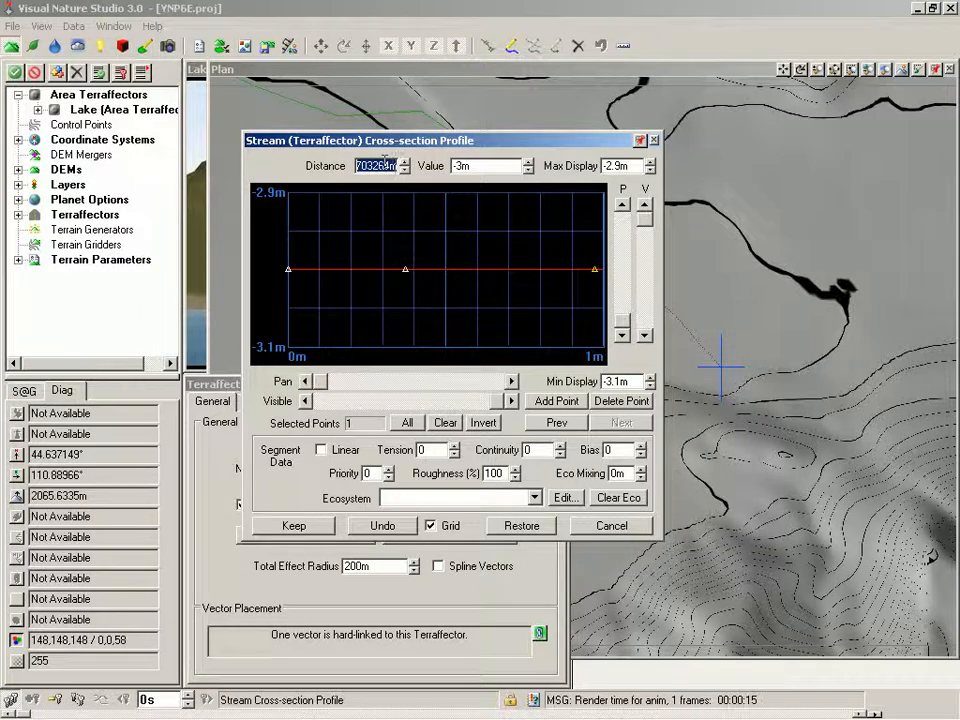
{"action": "type", "text": "15"}
{"action": "key", "text": "Tab"}
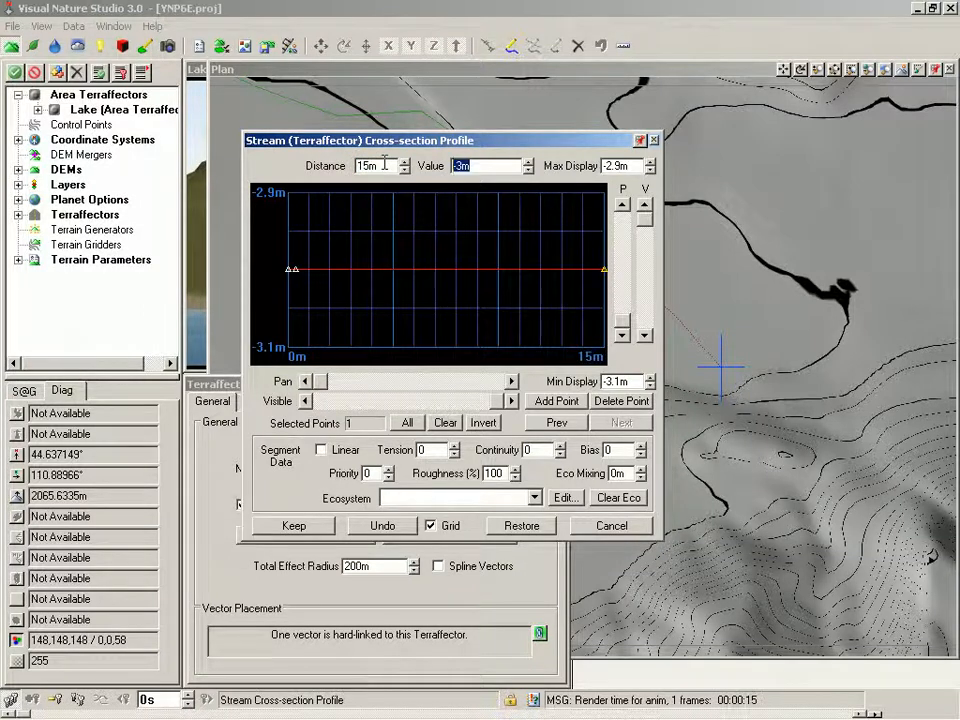
{"action": "type", "text": "0"}
{"action": "key", "text": "Tab"}
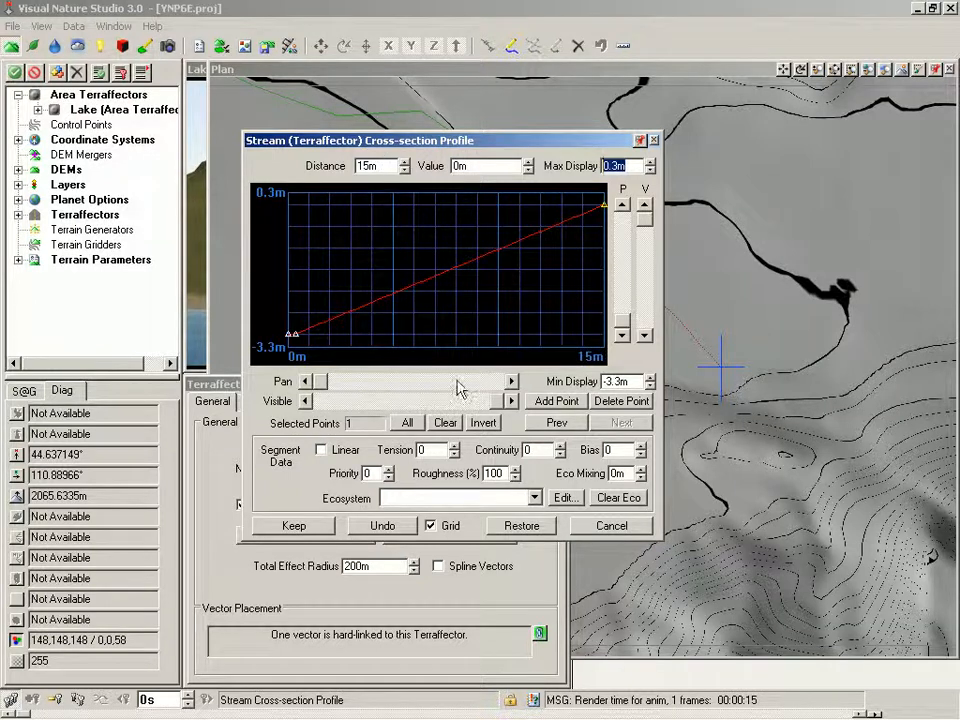
{"action": "left_click", "coordinate": [420, 451]}
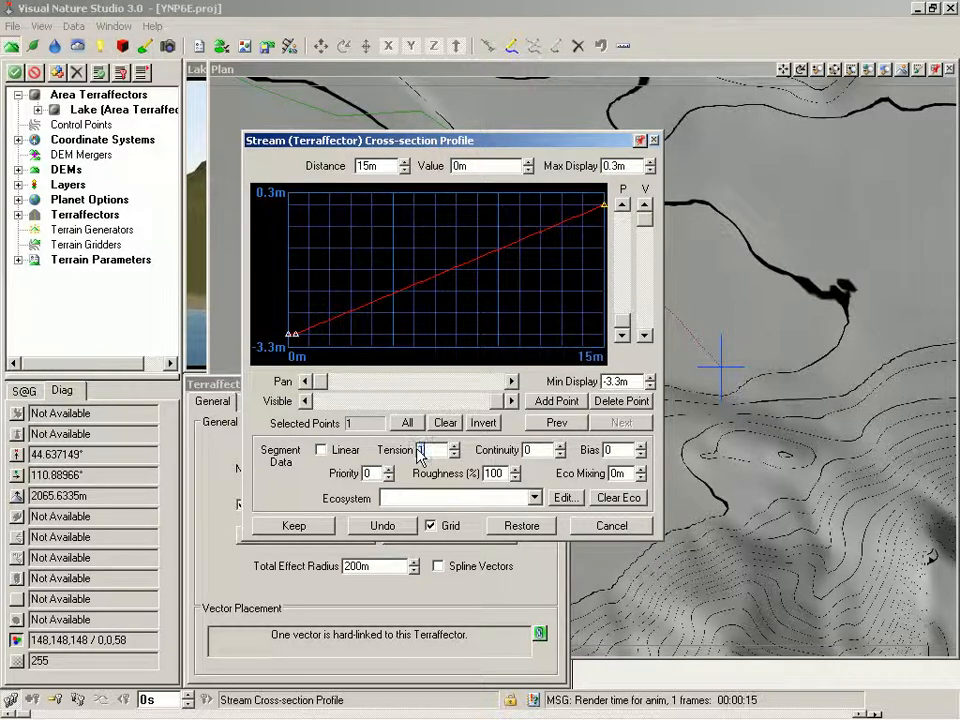
{"action": "type", "text": "1"}
{"action": "key", "text": "Tab"}
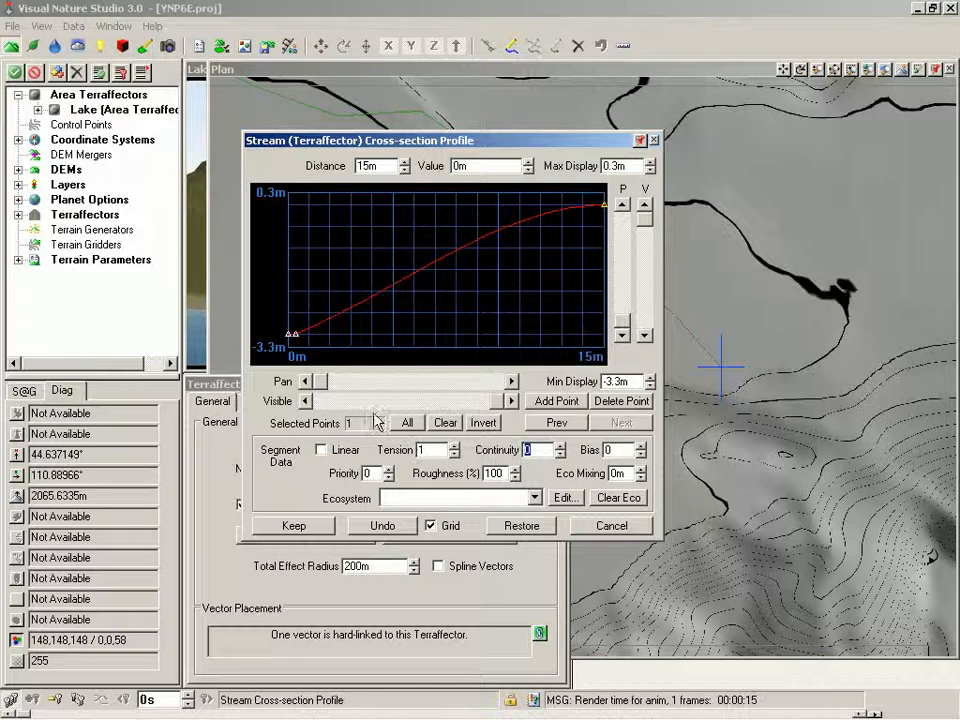
Step: Set the middle profile point's distance to 10 m and raise its value to about -2.47 m
{"action": "left_click", "coordinate": [299, 338]}
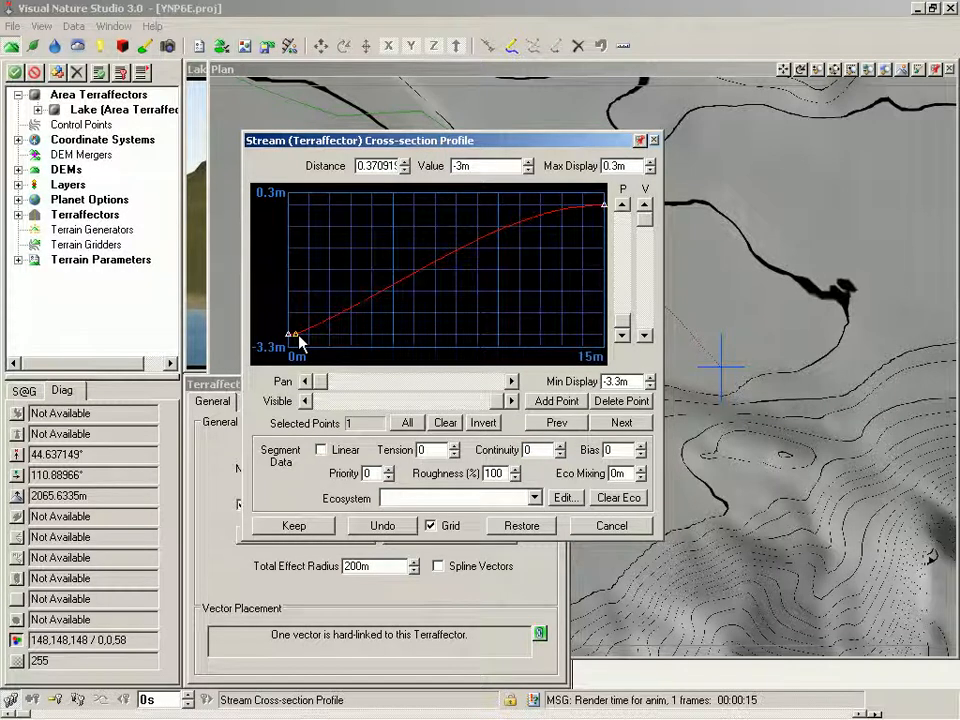
{"action": "double_click", "coordinate": [376, 166]}
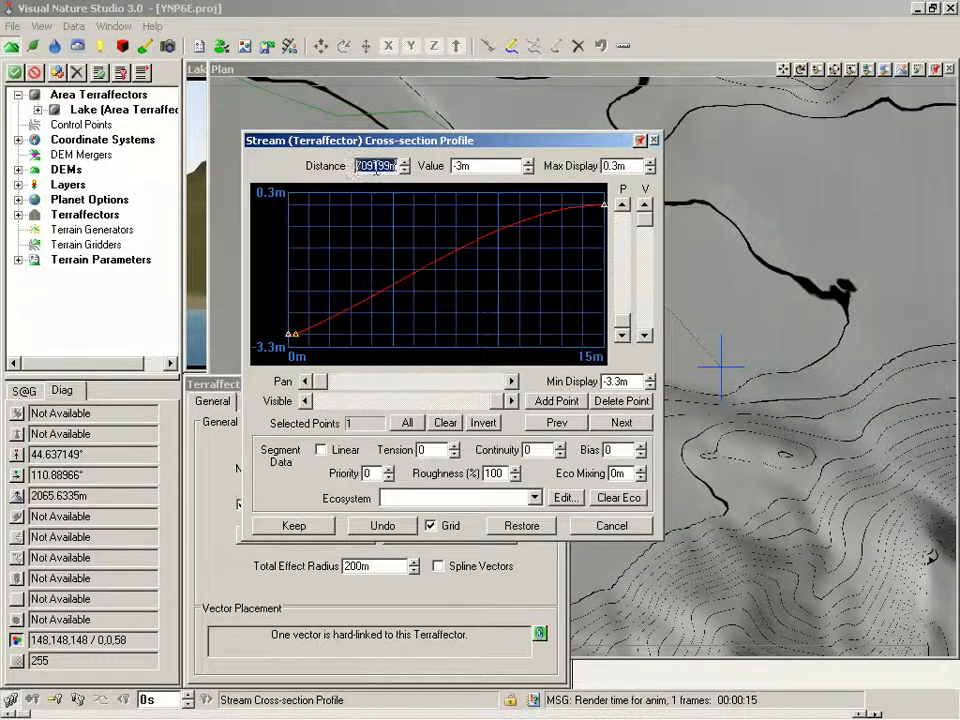
{"action": "type", "text": "10"}
{"action": "key", "text": "Tab"}
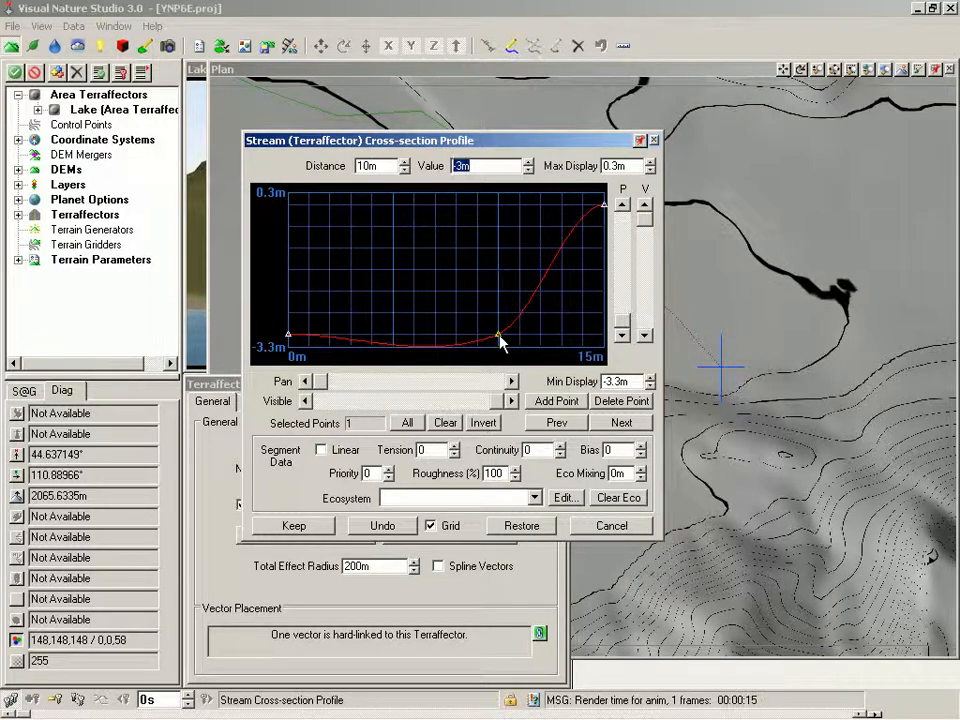
{"action": "left_click_drag", "start_coordinate": [500, 337], "coordinate": [499, 312]}
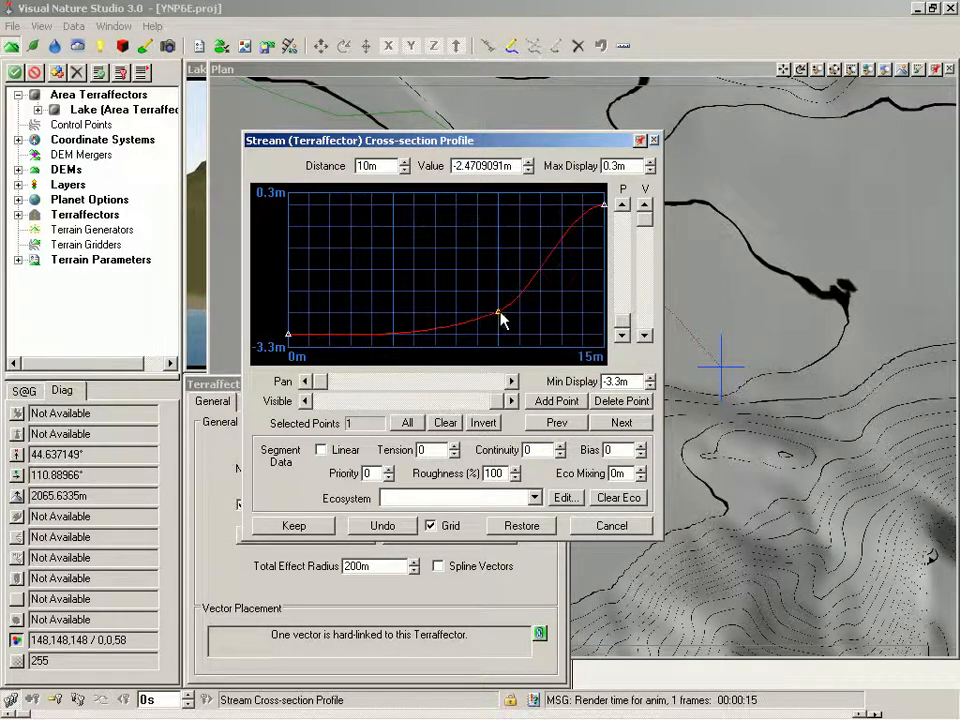
Step: Raise the middle point of the cross-section profile to about -2.34 m and keep the profile
{"action": "mouse_move", "coordinate": [499, 313]}
{"action": "left_mouse_down"}
{"action": "mouse_move", "coordinate": [501, 268]}
{"action": "mouse_move", "coordinate": [503, 307]}
{"action": "left_mouse_up"}
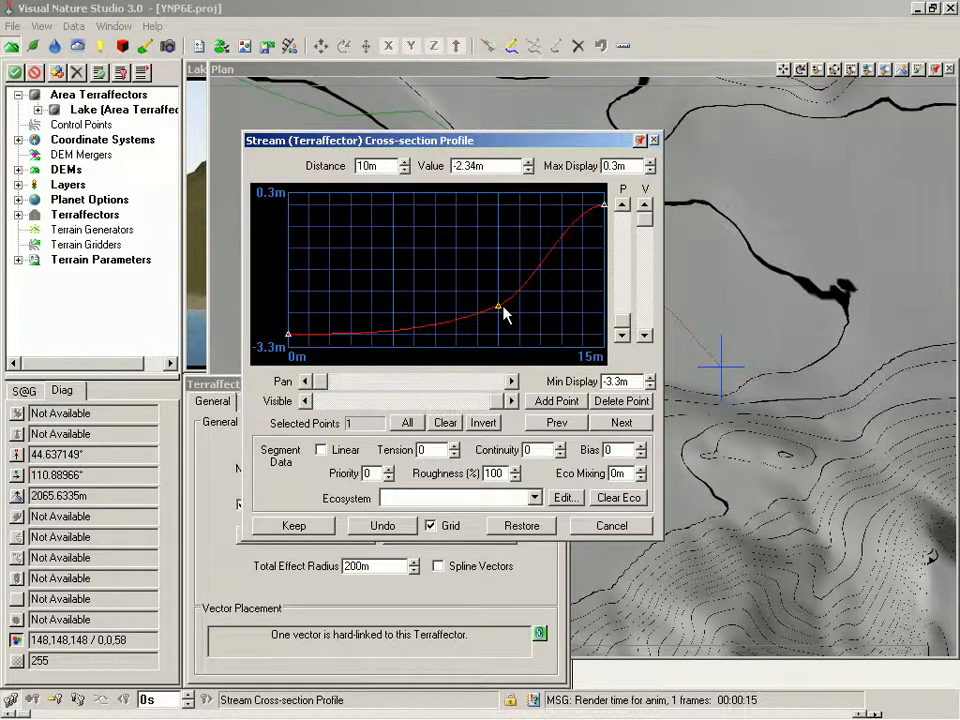
{"action": "mouse_move", "coordinate": [503, 313]}
{"action": "left_mouse_down"}
{"action": "mouse_move", "coordinate": [480, 313]}
{"action": "mouse_move", "coordinate": [502, 311]}
{"action": "left_mouse_up"}
{"action": "left_click", "coordinate": [300, 527]}
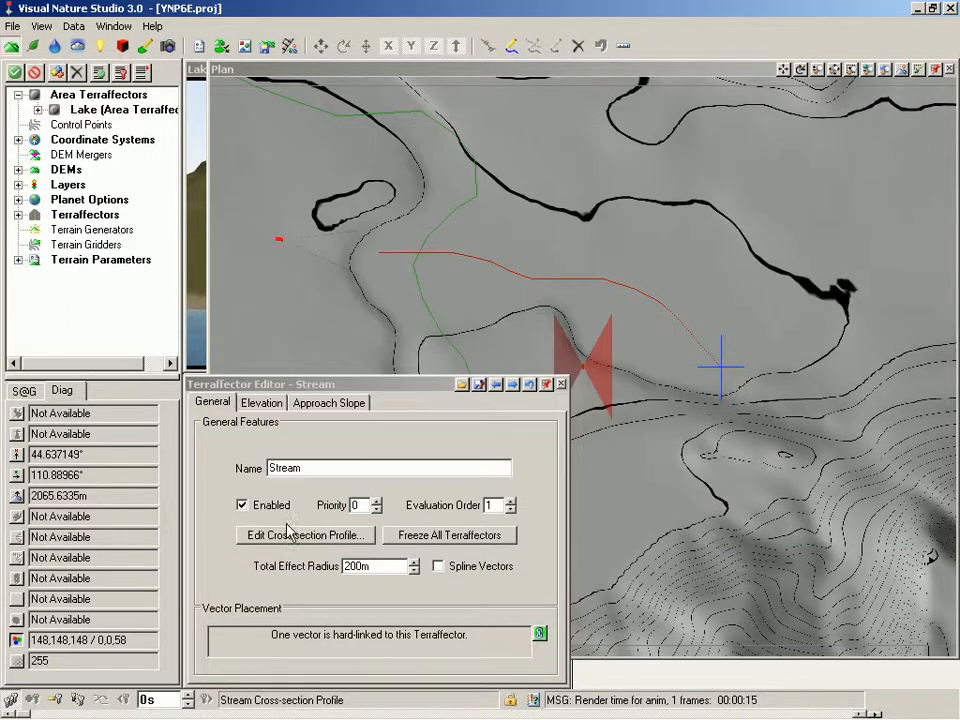
Step: Set the Stream terraffector's elevation type to Relative to Vector Elev and its comparison to Decrease Only
{"action": "left_click", "coordinate": [261, 404]}
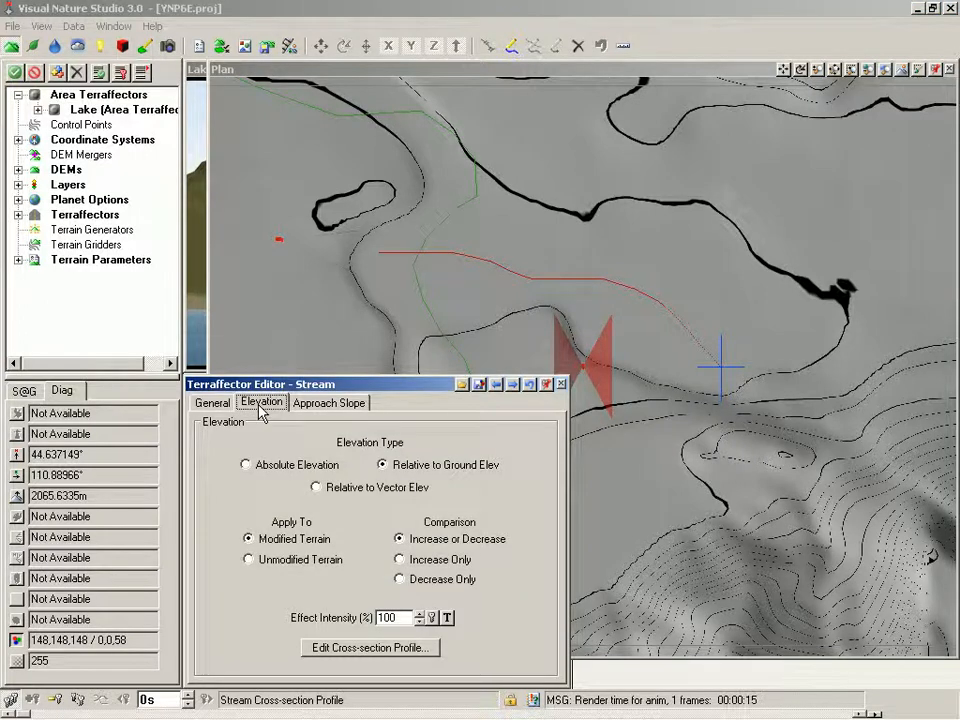
{"action": "left_click", "coordinate": [370, 489]}
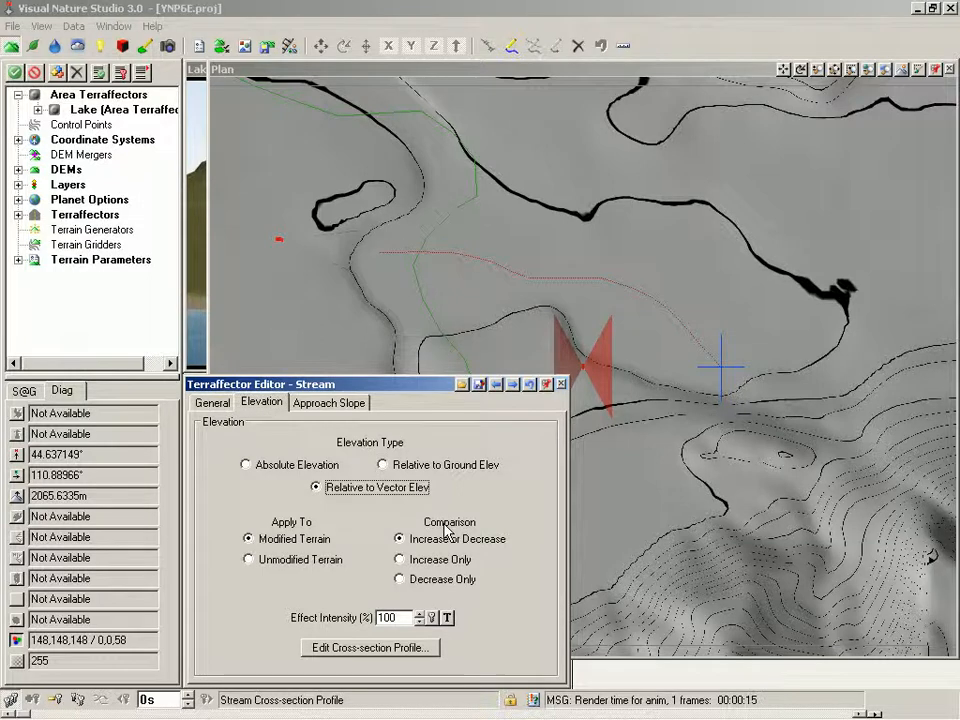
{"action": "left_click", "coordinate": [399, 580]}
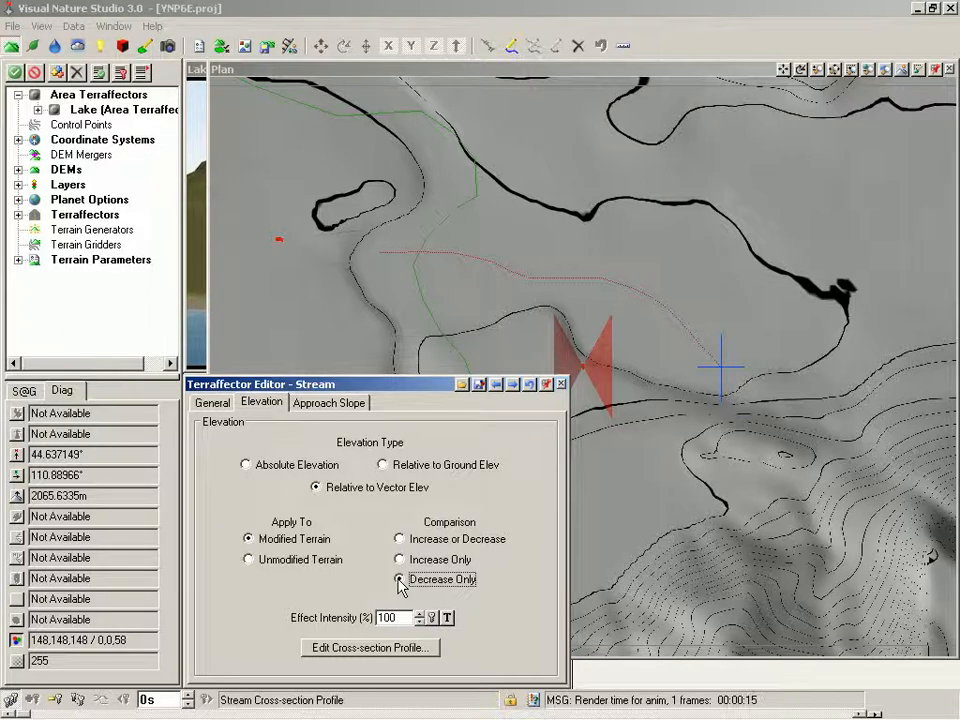
Step: Save the project and bring the Lake View forward to preview the stream bed at the lakeshore
{"action": "key", "text": "ctrl+s"}
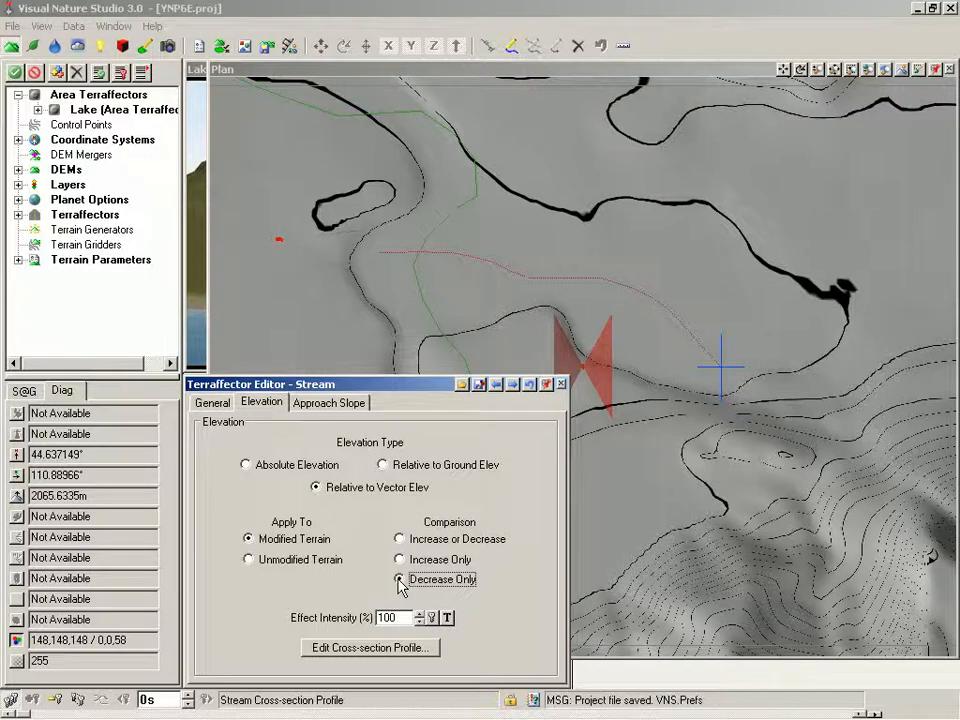
{"action": "left_click", "coordinate": [935, 69]}
{"action": "left_click", "coordinate": [352, 74]}
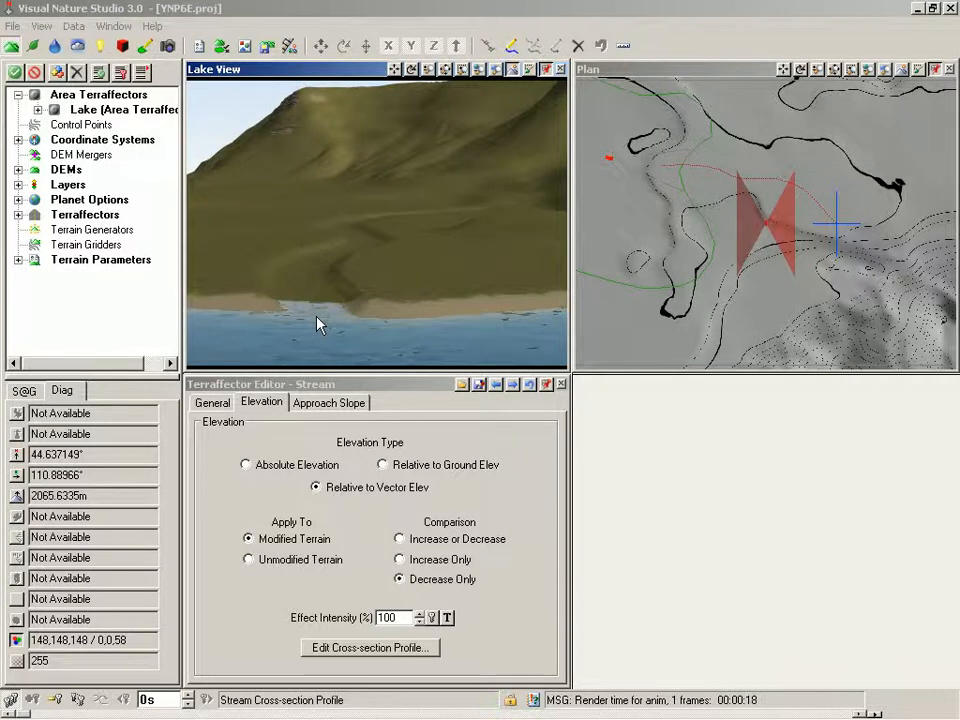
Step: Enable Spline Vectors for the Stream terraffector
{"action": "left_click", "coordinate": [213, 402]}
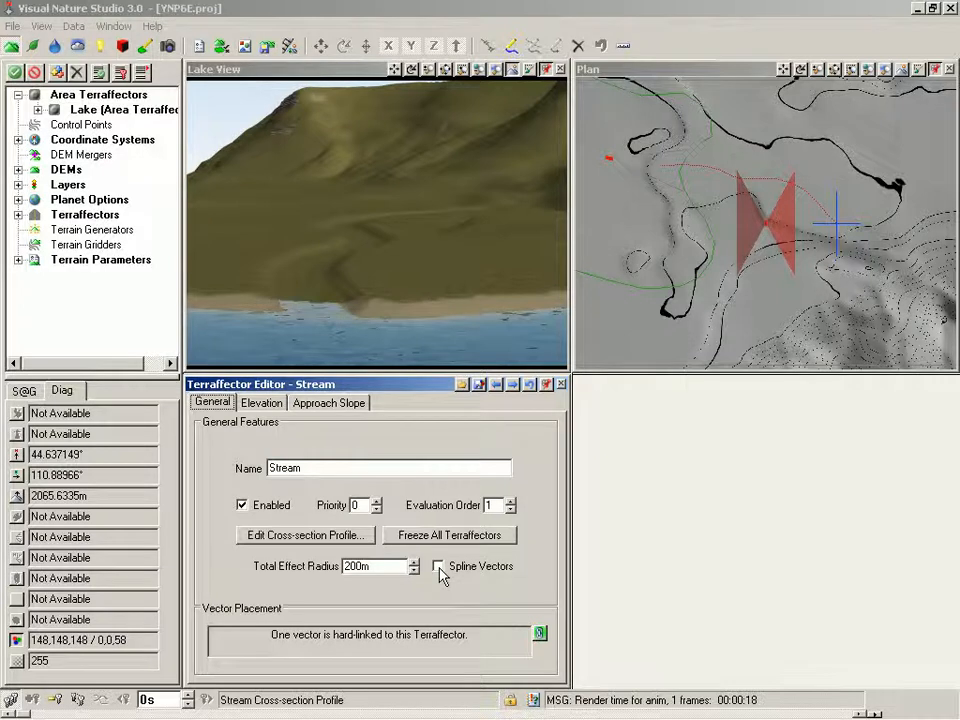
{"action": "left_click", "coordinate": [439, 567]}
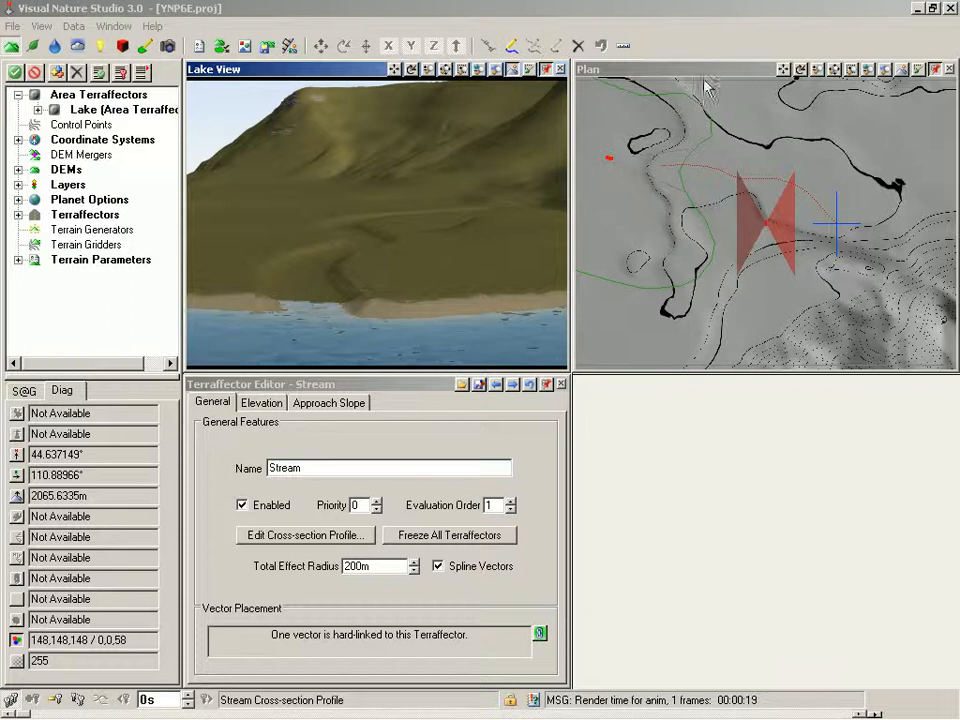
Step: Select the Stream vector in the Plan view and display its individual vertices for editing
{"action": "left_click", "coordinate": [694, 129]}
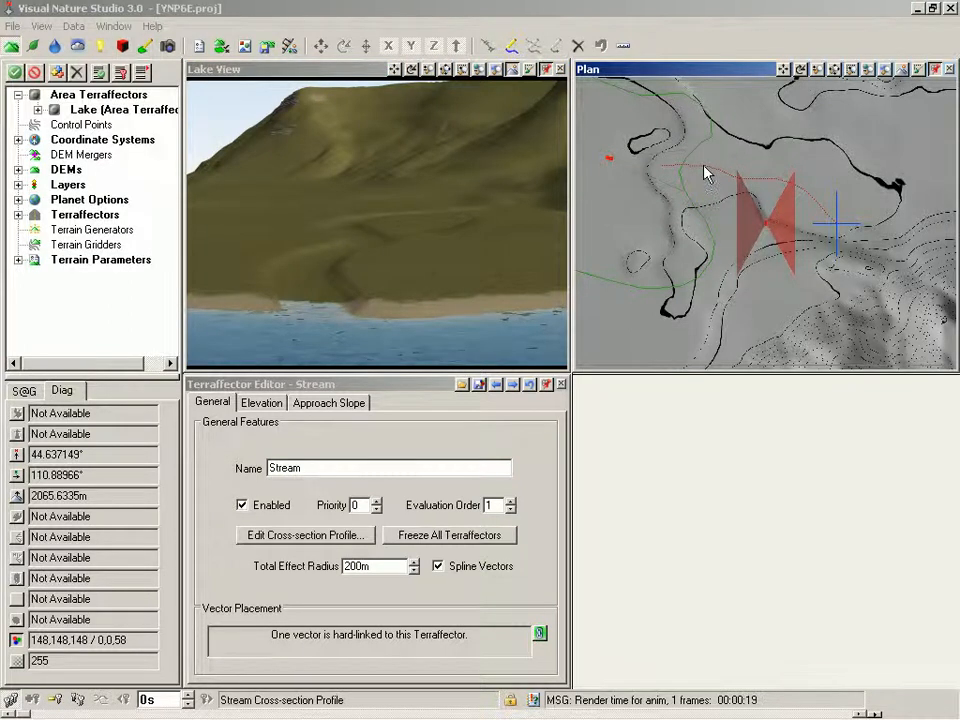
{"action": "left_click", "coordinate": [705, 171]}
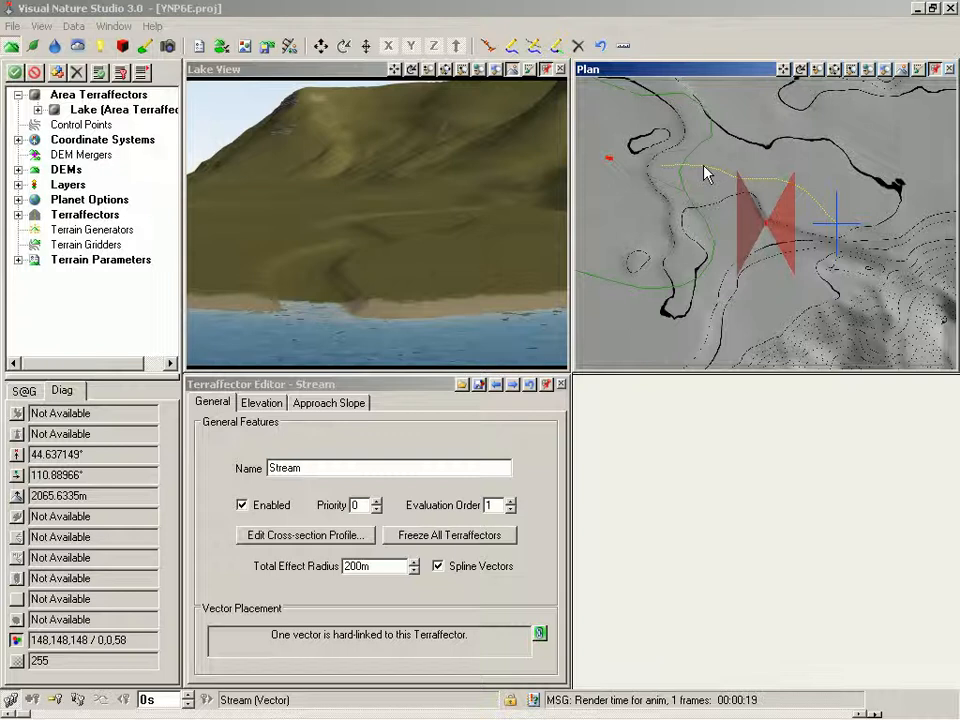
{"action": "left_click", "coordinate": [489, 47]}
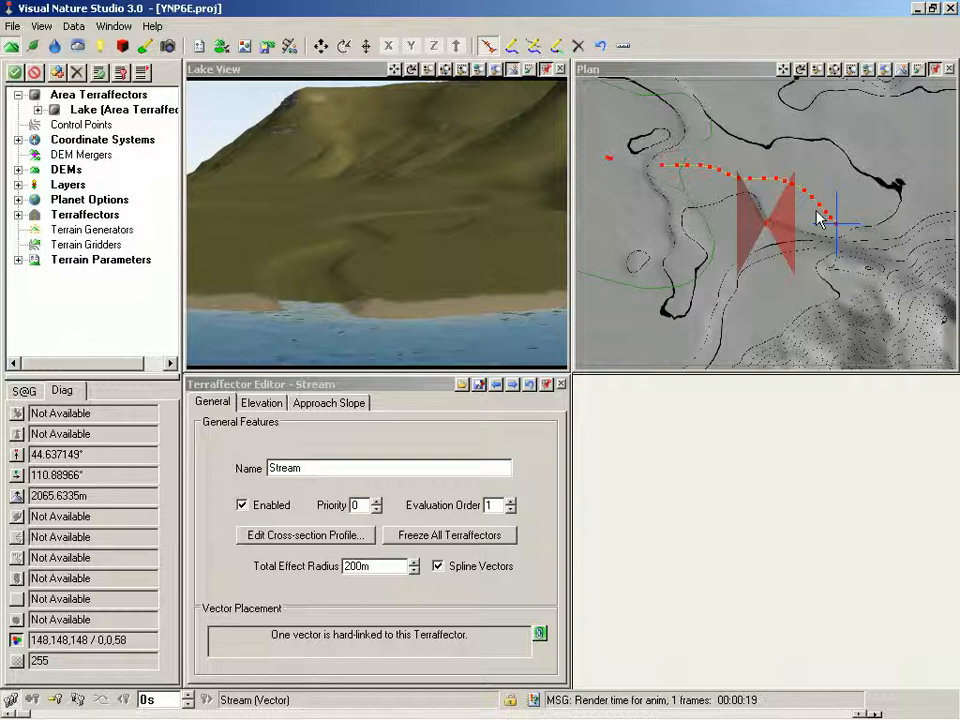
Step: Open the Stream vector's elevation profile from the Database Editor
{"action": "key", "text": "alt+d"}
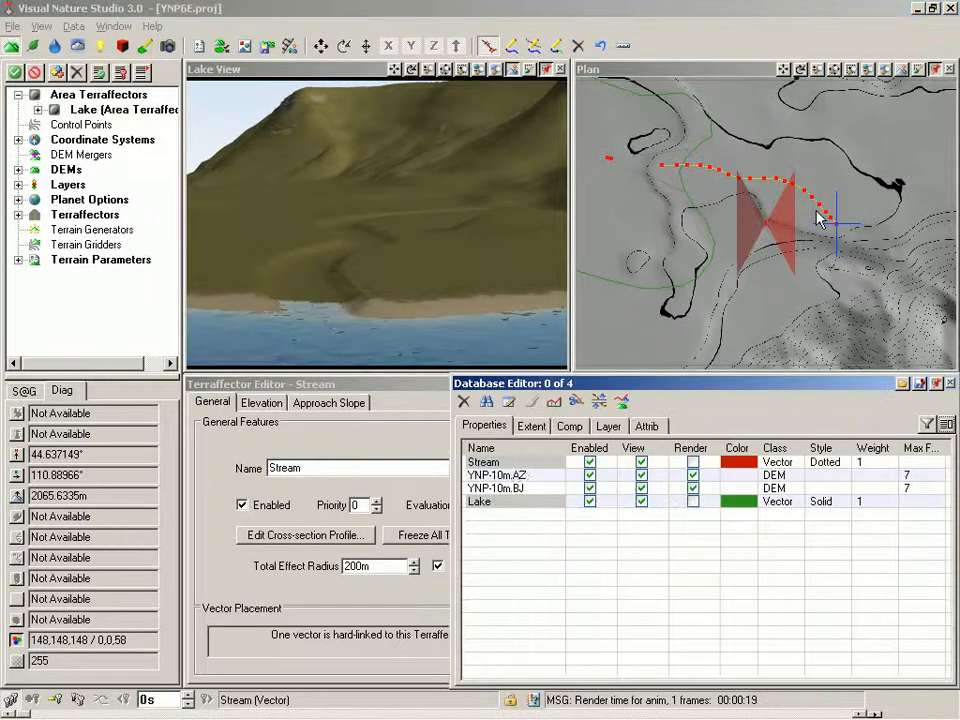
{"action": "left_click", "coordinate": [492, 466]}
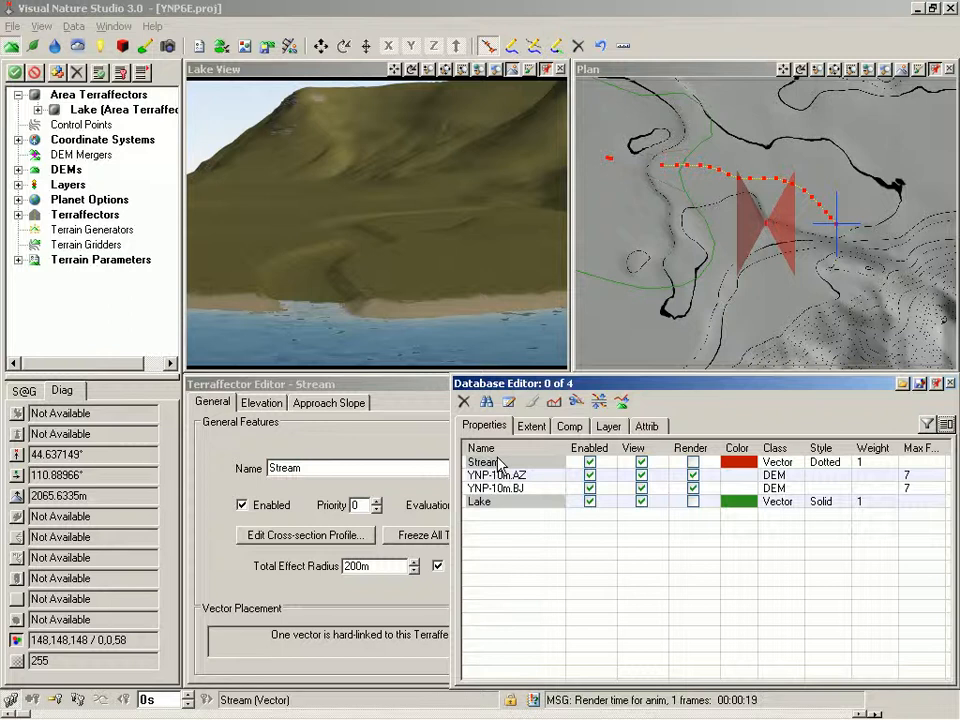
{"action": "left_click", "coordinate": [554, 403]}
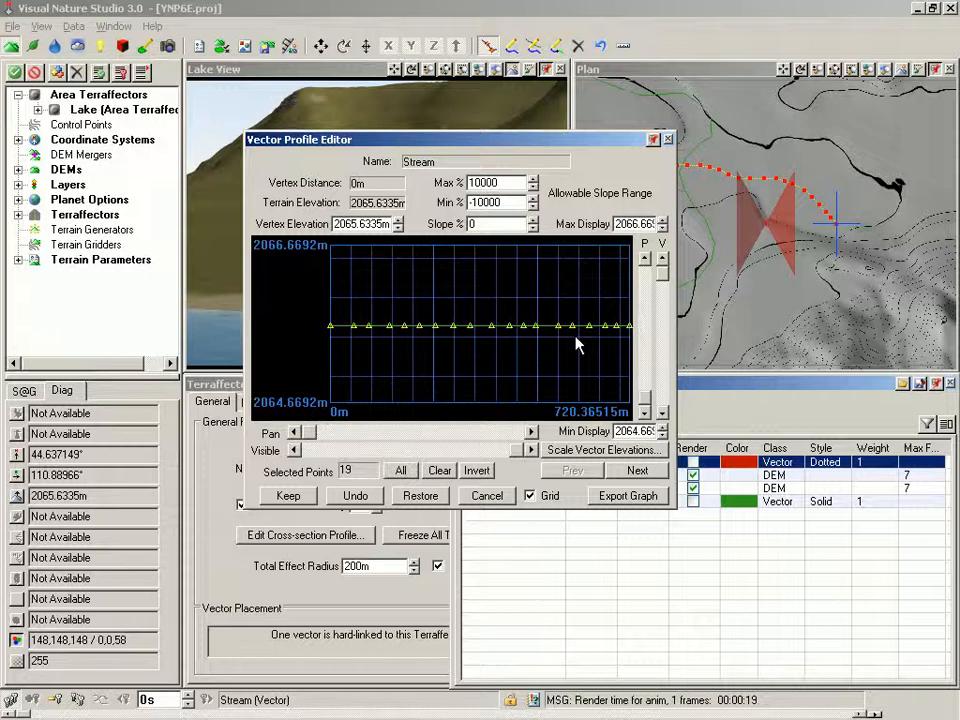
Step: Try an elevation of 2070 m for the second vertex in the Stream vector's profile and compare with the Lake View
{"action": "left_click", "coordinate": [632, 476]}
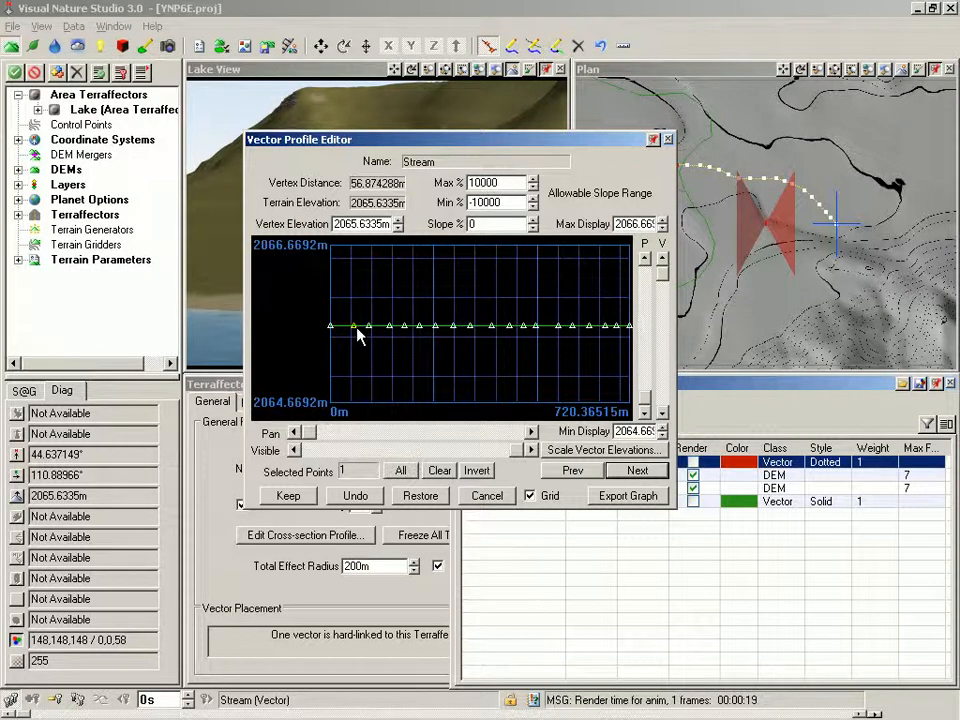
{"action": "double_click", "coordinate": [362, 224]}
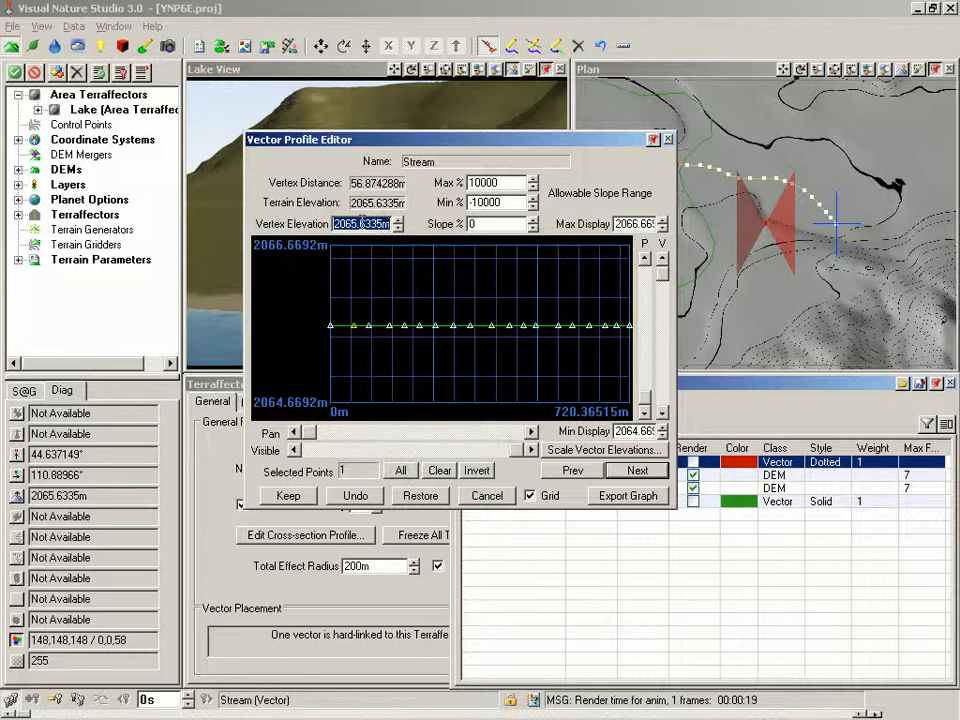
{"action": "type", "text": "2070"}
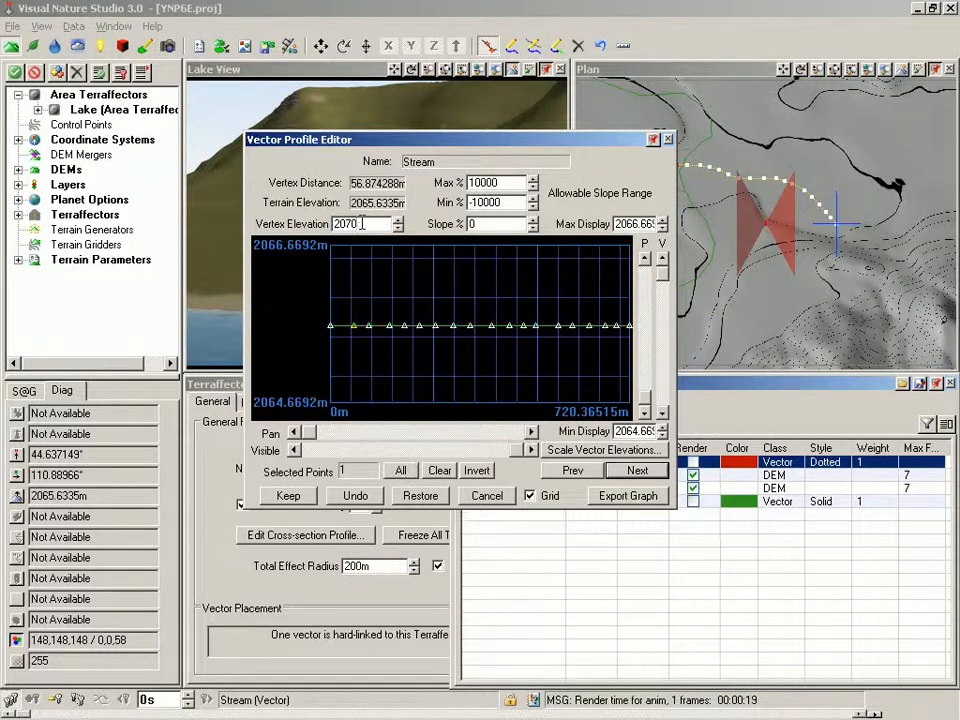
{"action": "key", "text": "Tab"}
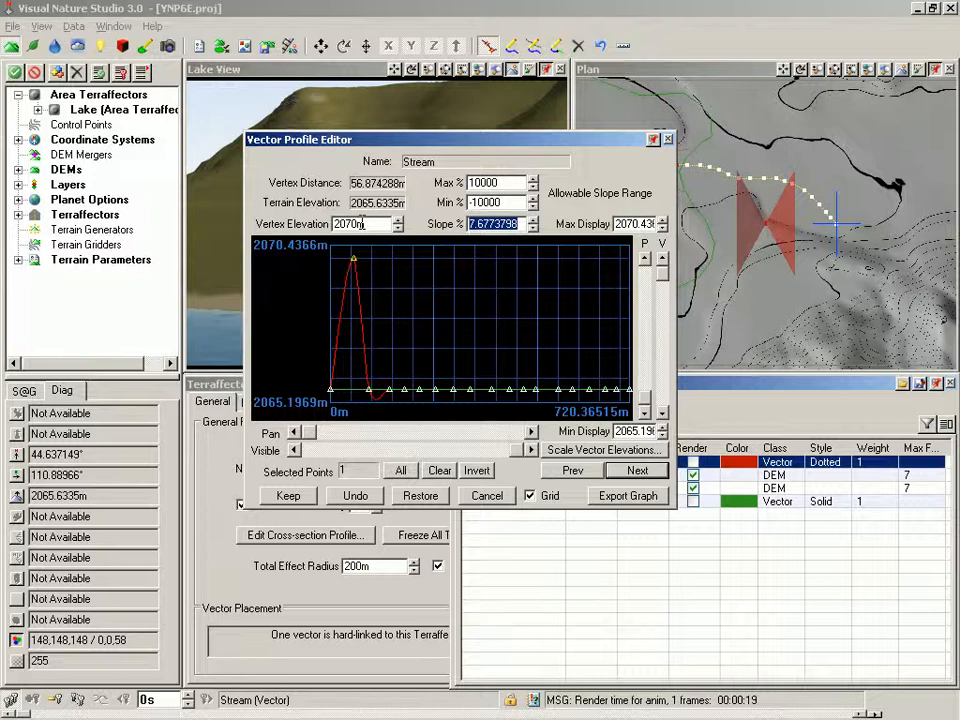
{"action": "left_click", "coordinate": [301, 85]}
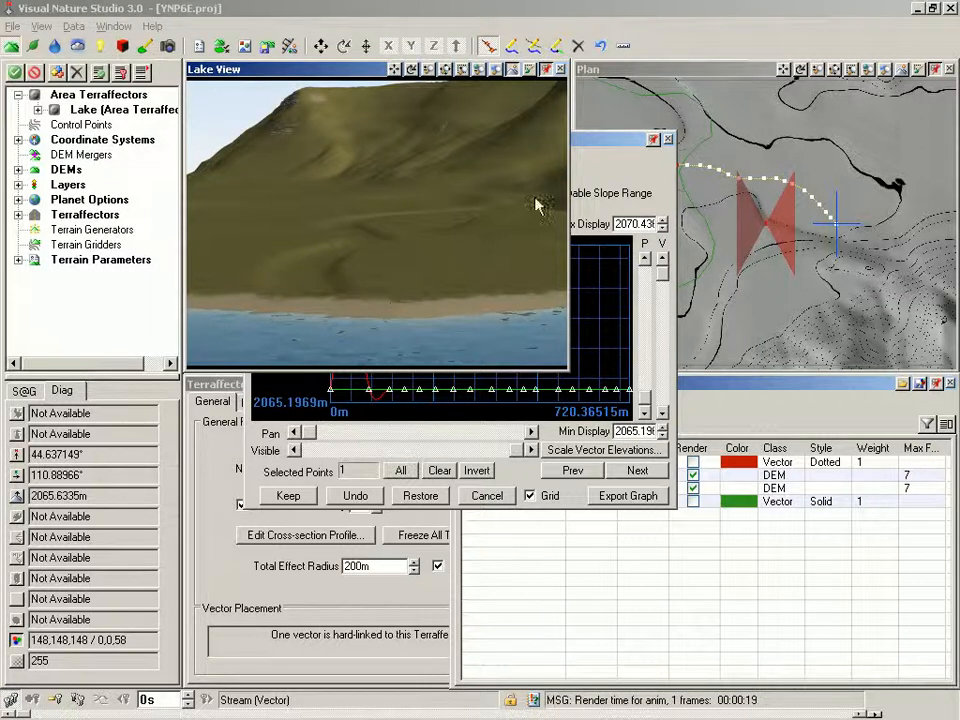
{"action": "left_click", "coordinate": [598, 143]}
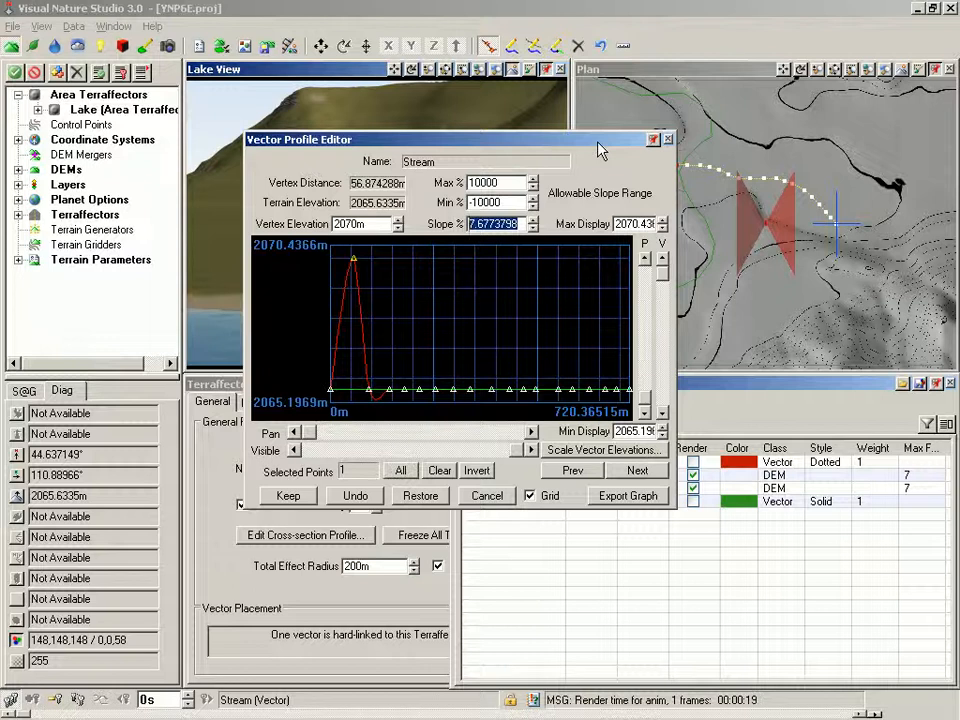
Step: Undo the vertex elevation change, close the Stream vector's profile with Keep and save the project
{"action": "left_click", "coordinate": [358, 498]}
{"action": "left_click", "coordinate": [288, 497]}
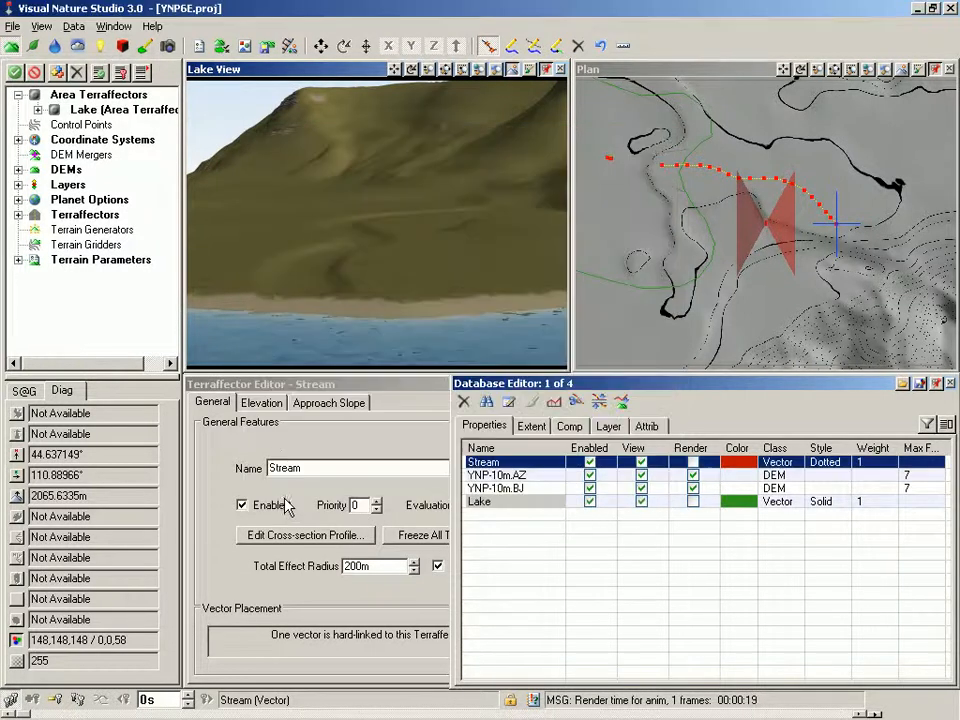
{"action": "key", "text": "ctrl+s"}
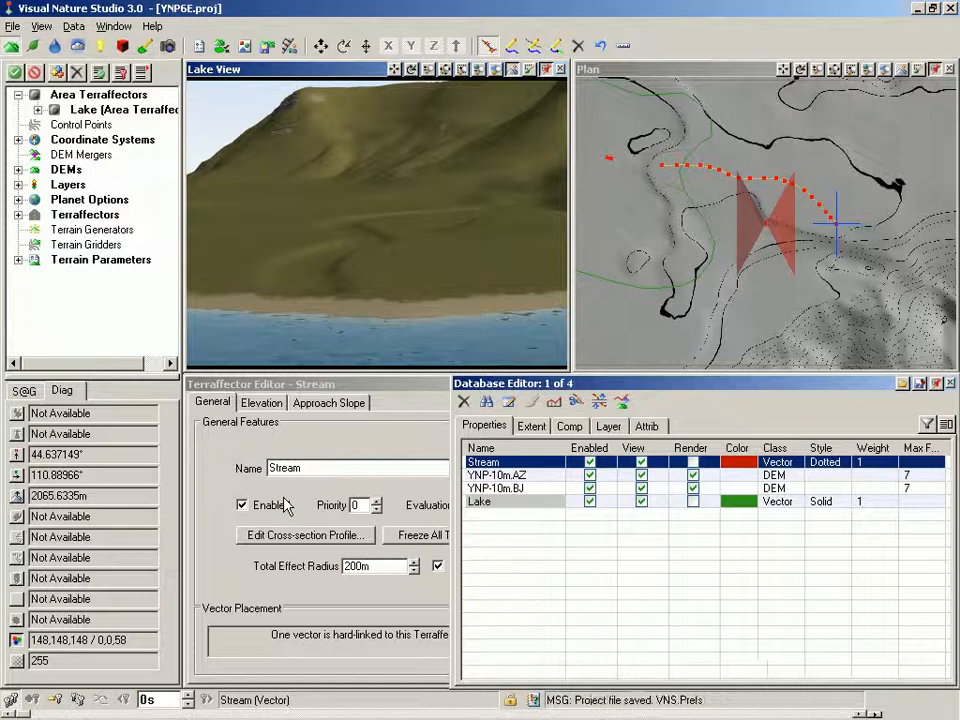